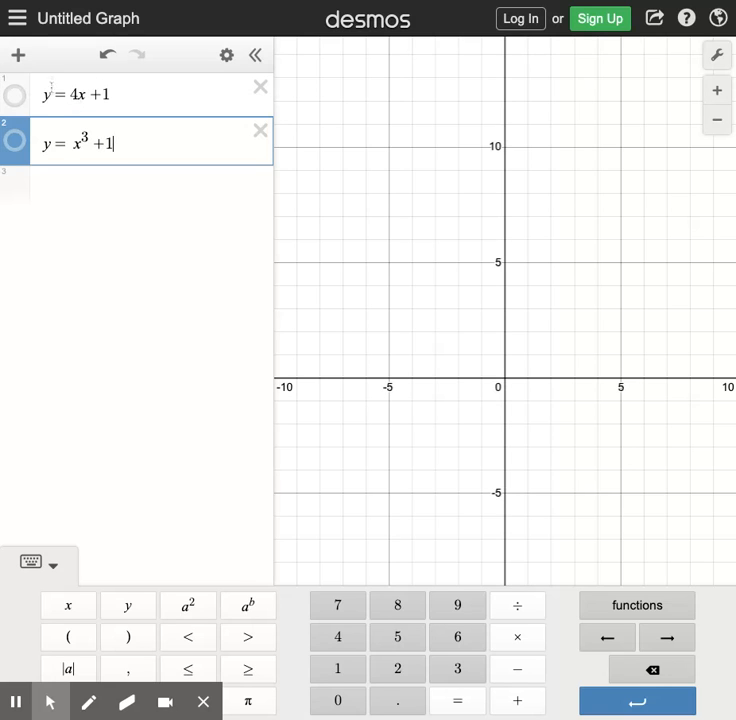
- Add a note to the expression list and move it above both equations
left_click(18, 55)
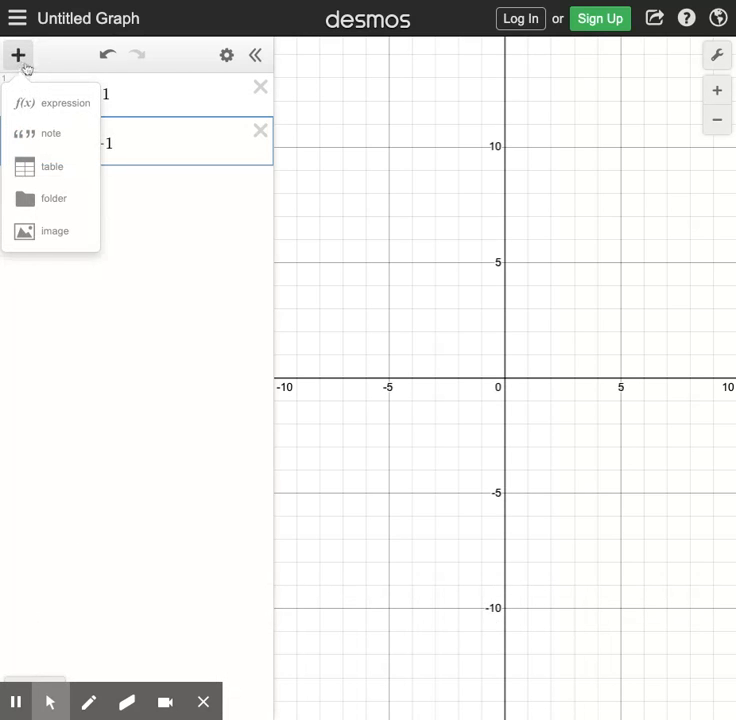
left_click(43, 136)
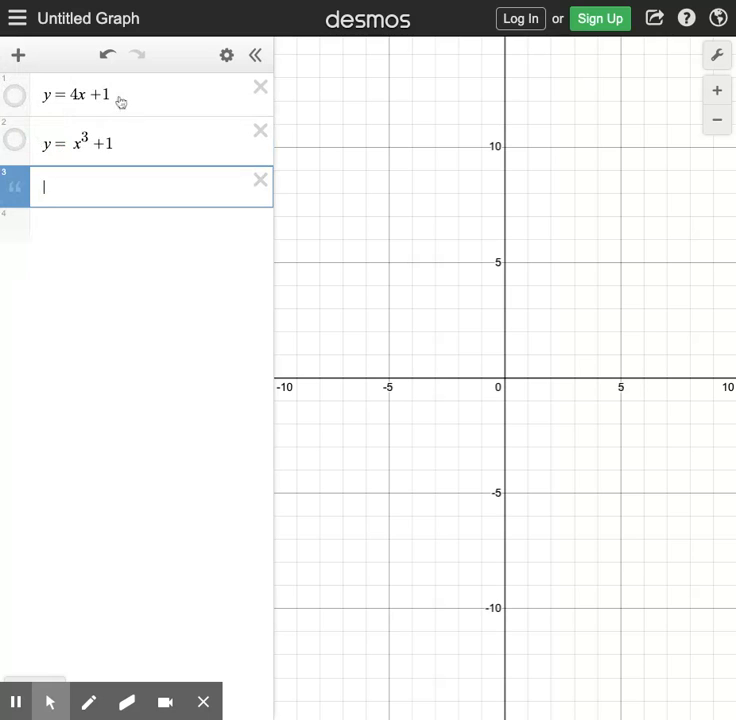
left_click(19, 176)
left_click_drag(19, 176, 20, 62)
left_click(20, 62)
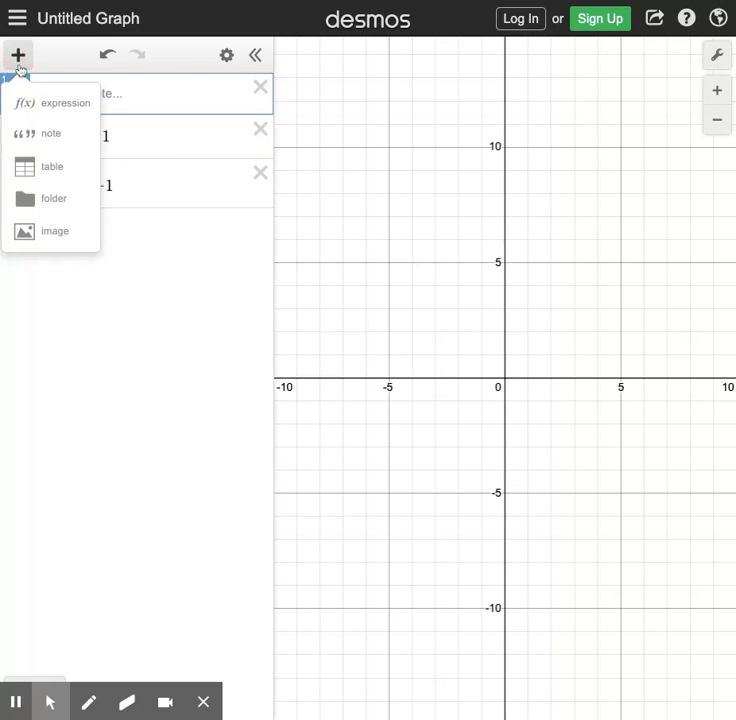
left_click(165, 89)
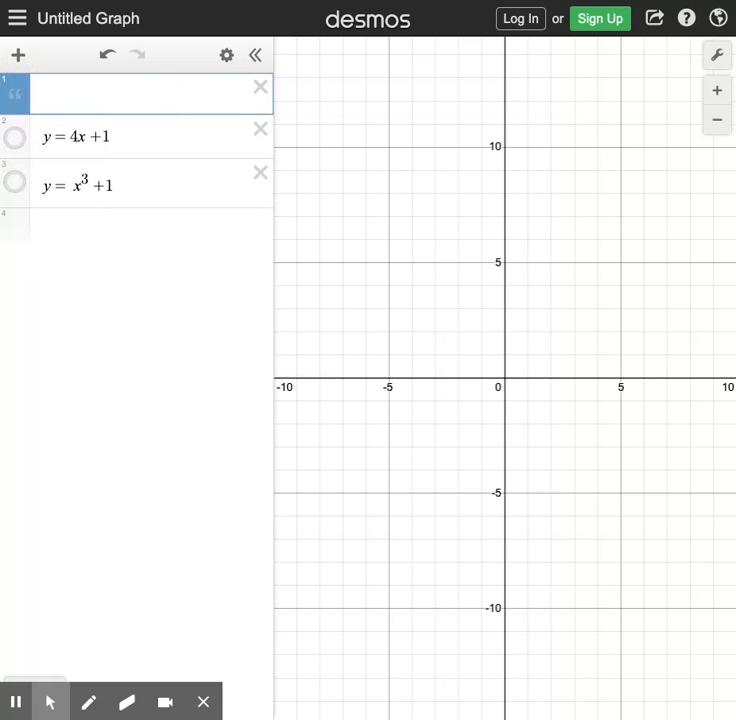
- Write "2A.4.1 Solving systems using graphing." in the empty note above the equations
type("2A.4.1 Solving sus")
key("BackSpace")
type("ystem")
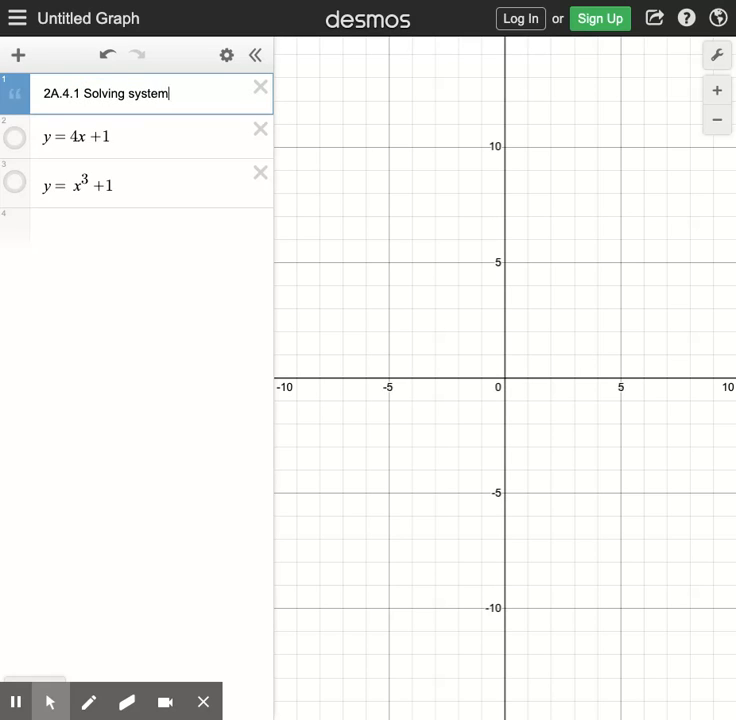
type("s using grap")
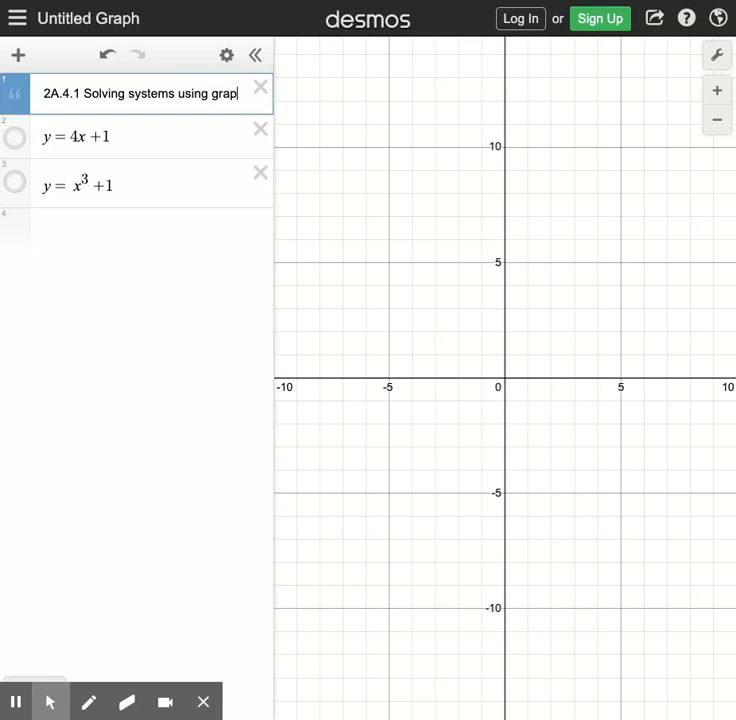
type("hing.")
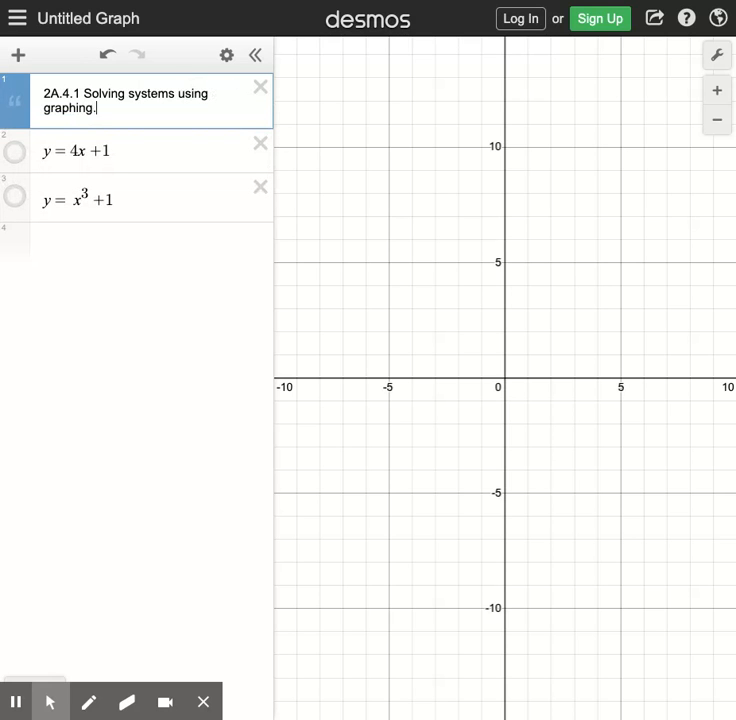
- Log in to the existing Desmos account with Google so the graph can be saved
left_click(95, 16)
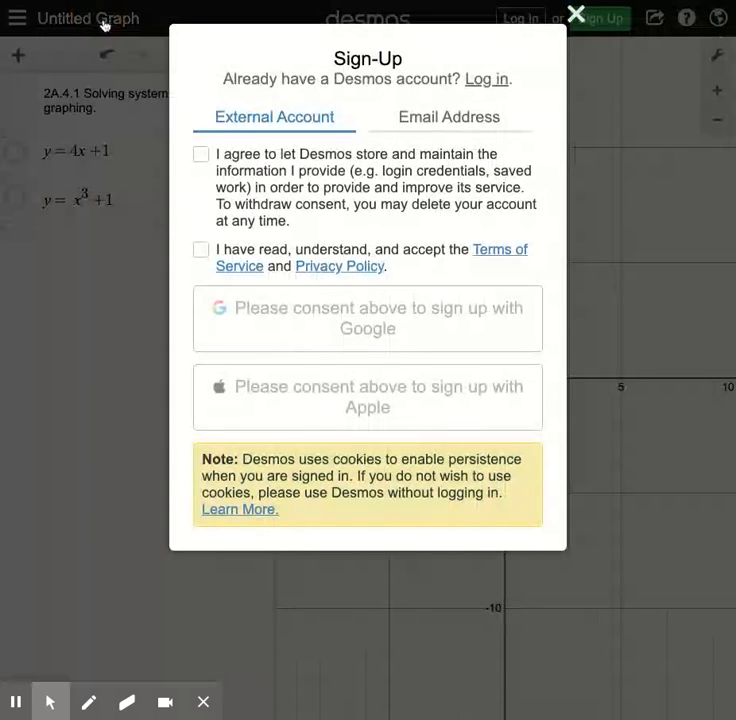
left_click(575, 15)
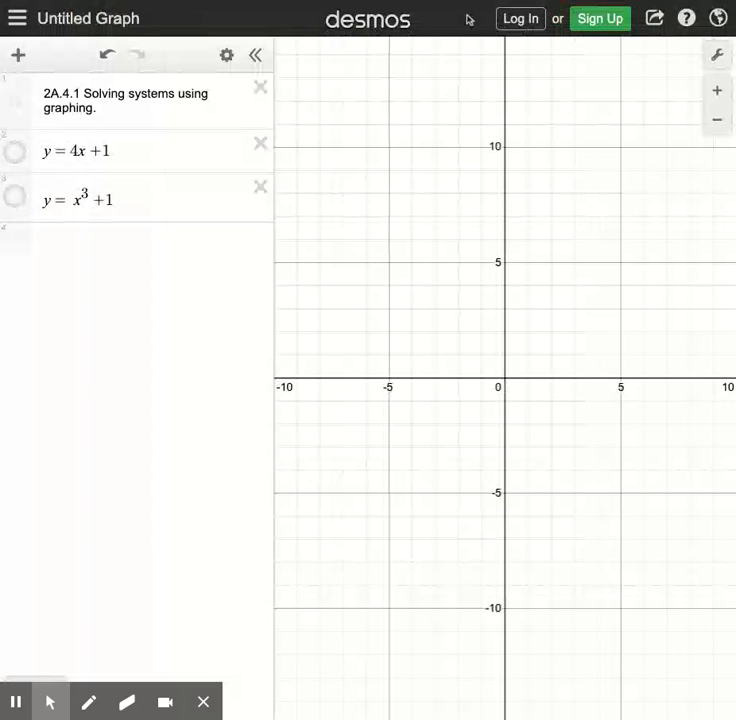
left_click(521, 20)
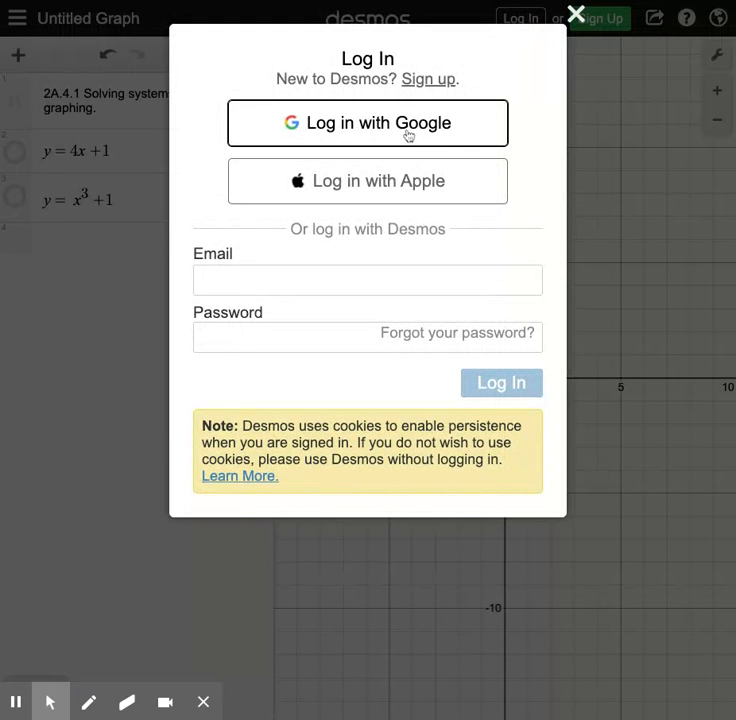
key("Escape")
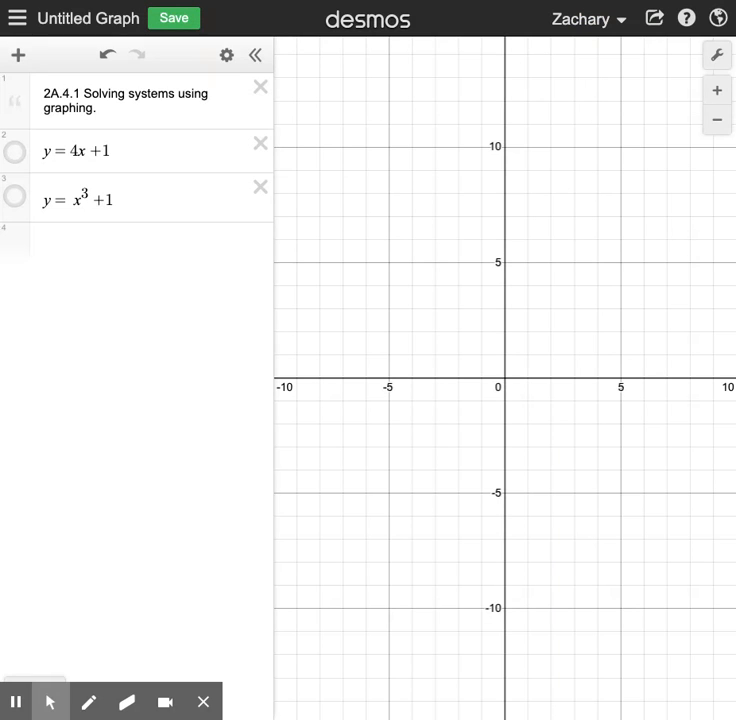
- Save the untitled graph with the title "2A.4.1"
left_click(98, 20)
type("2A.4.1")
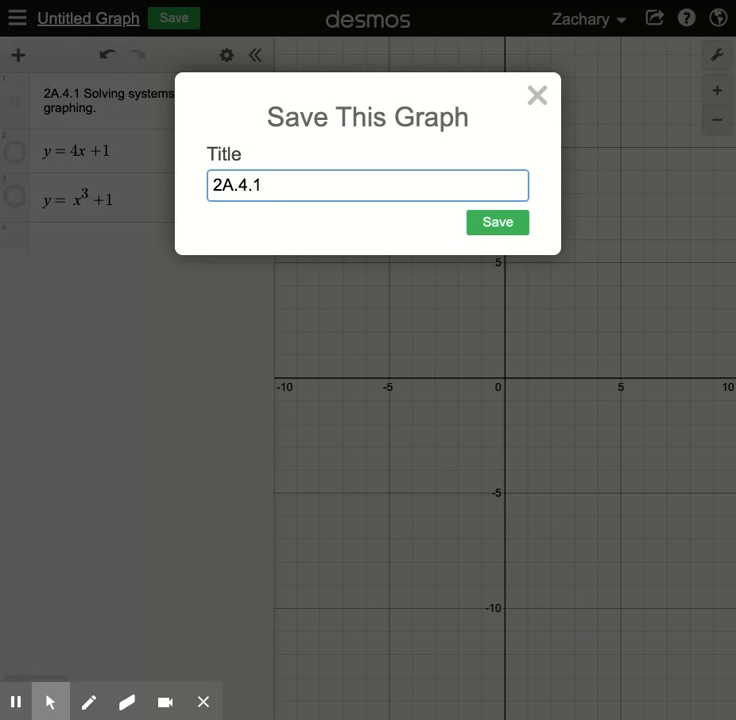
left_click(505, 226)
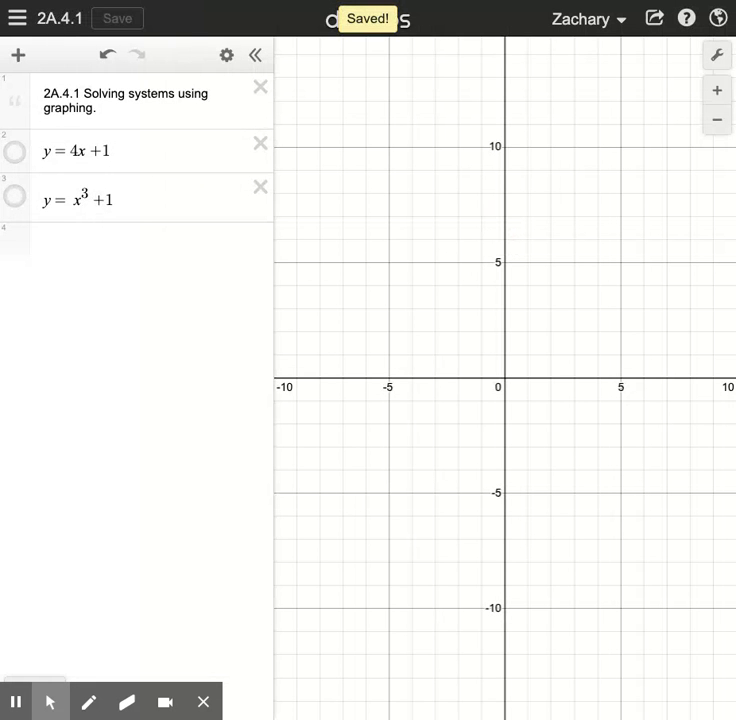
- Add a second note below the heading note reading "the solutions are the INTERSECTION POINTS."
left_click(211, 97)
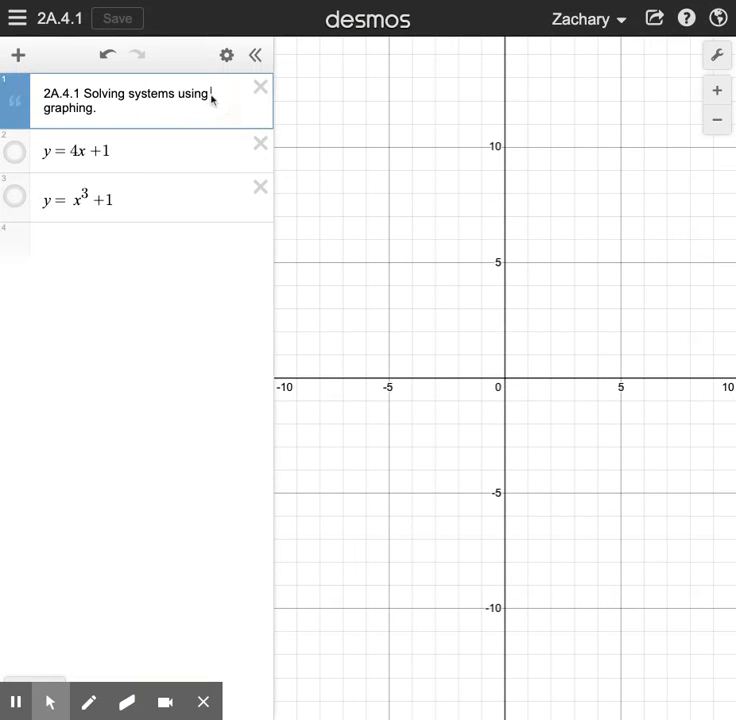
left_click(15, 55)
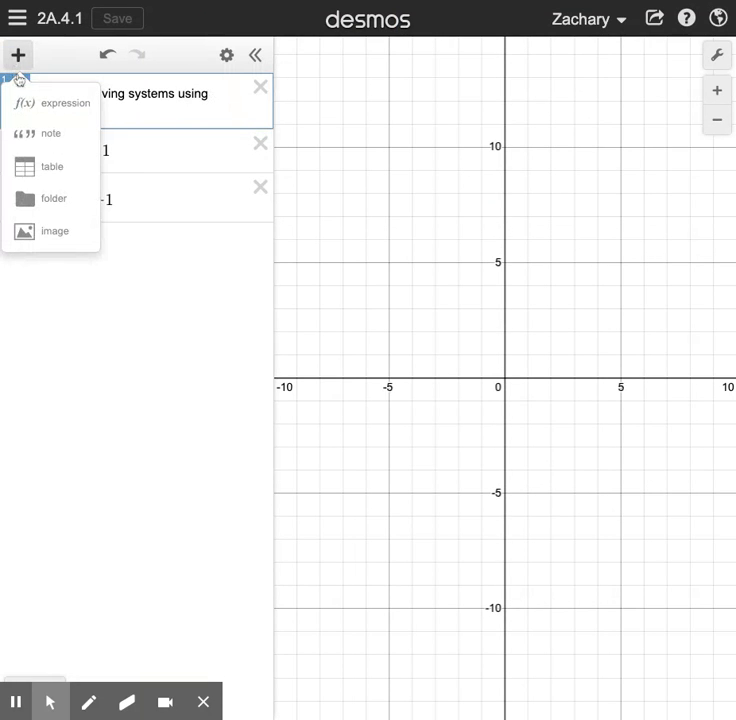
left_click(36, 132)
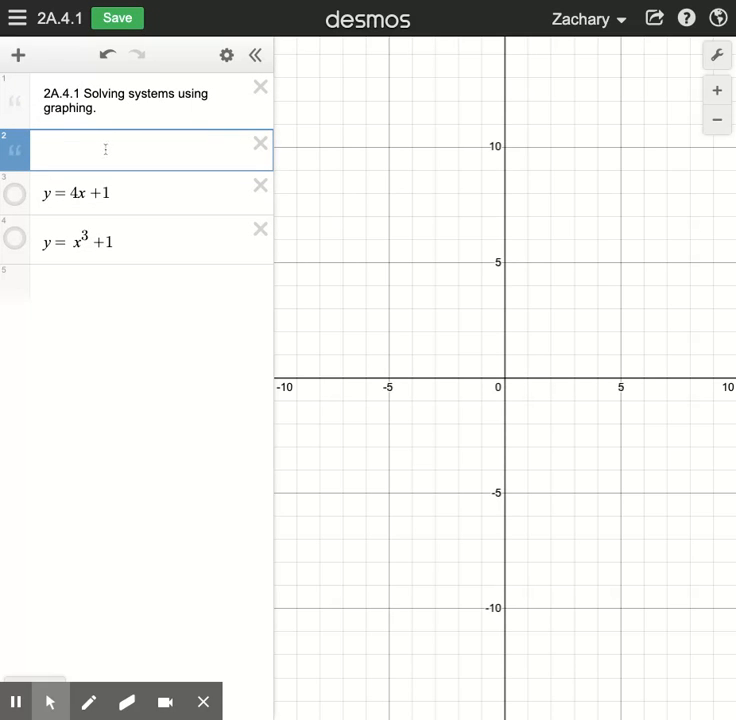
type("the solutions are the INTR")
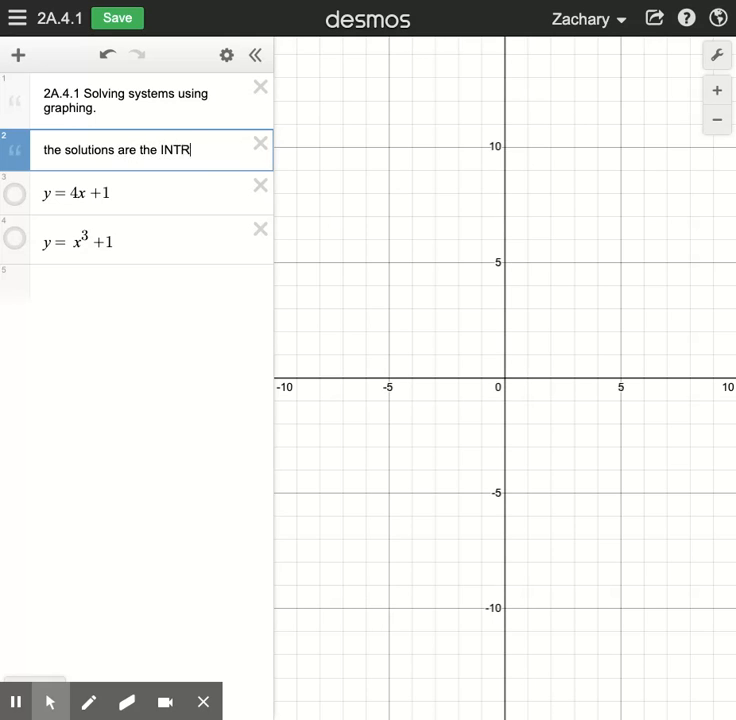
key("BackSpace")
type("ERSECTION PO")
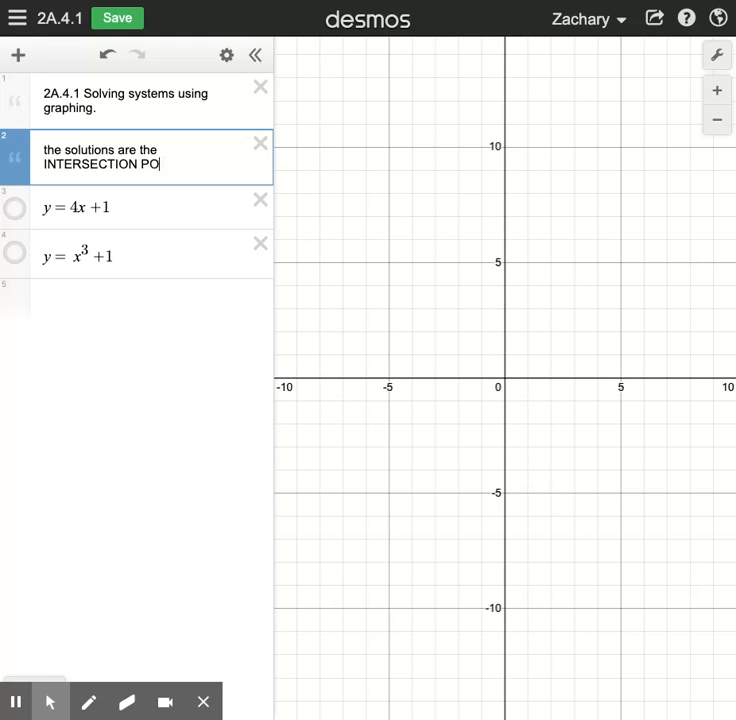
type("INTS.")
- Continue the second note with "Think of the functions as roads, so we're finding the intersection."
type("THINK OF")
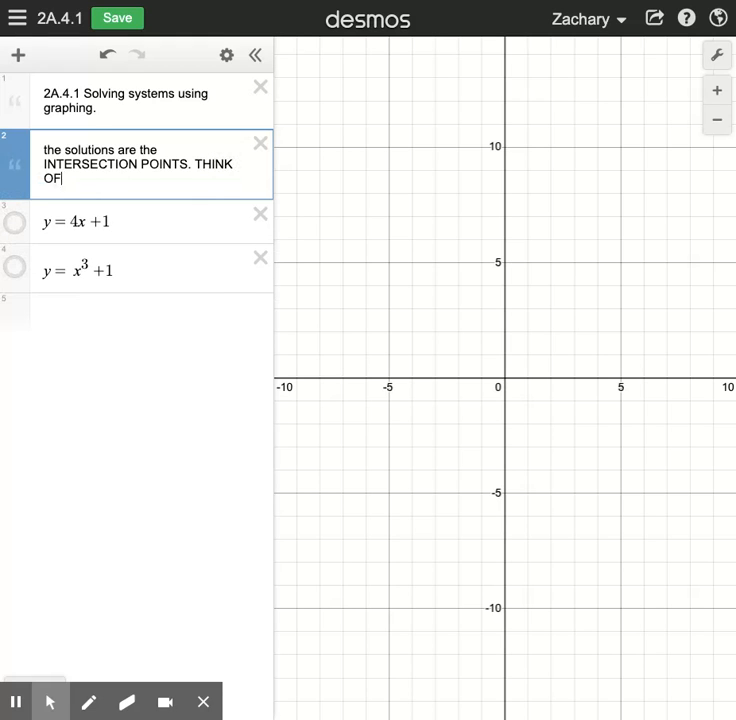
key("BackSpace")
key("BackSpace")
key("BackSpace")
key("BackSpace")
key("BackSpace")
key("BackSpace")
type("hink of")
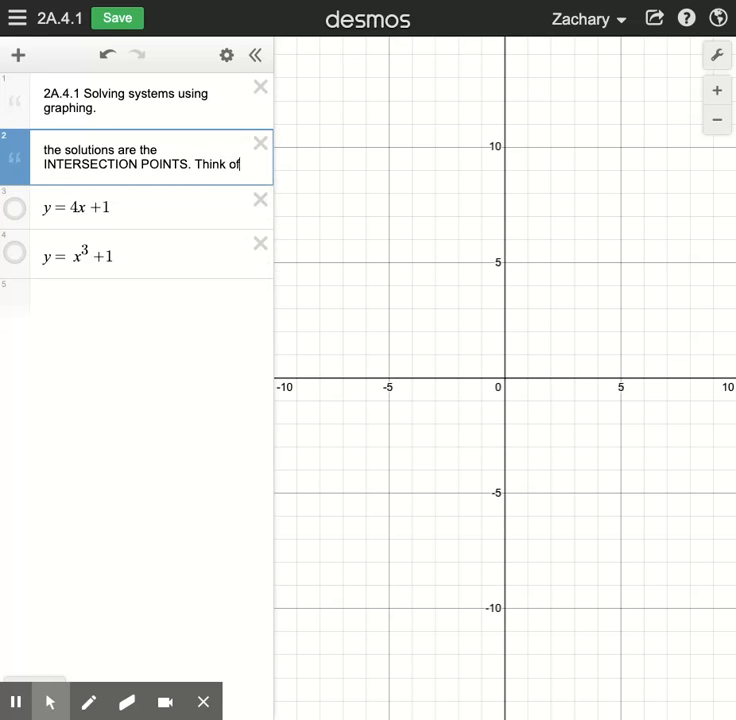
type(" the functions as roads")
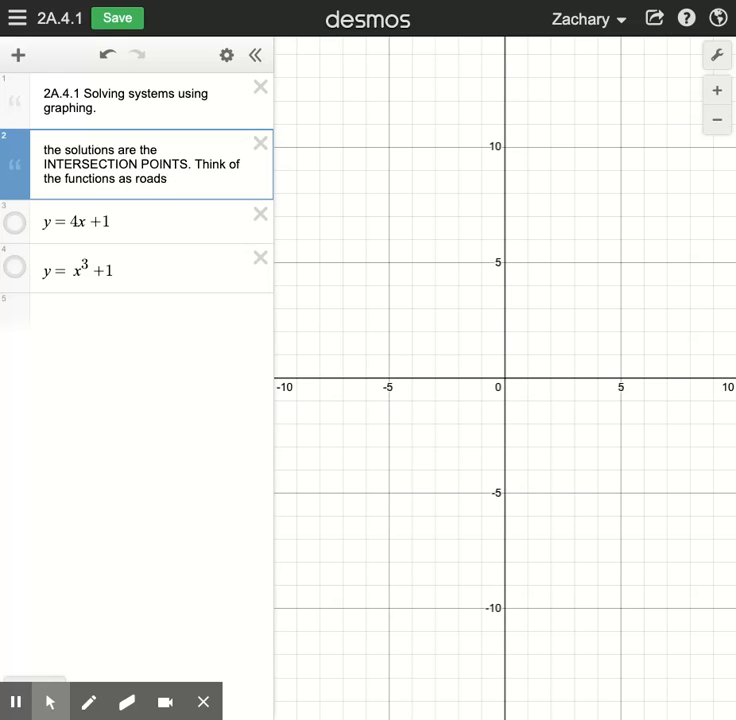
type(", so we're finding the")
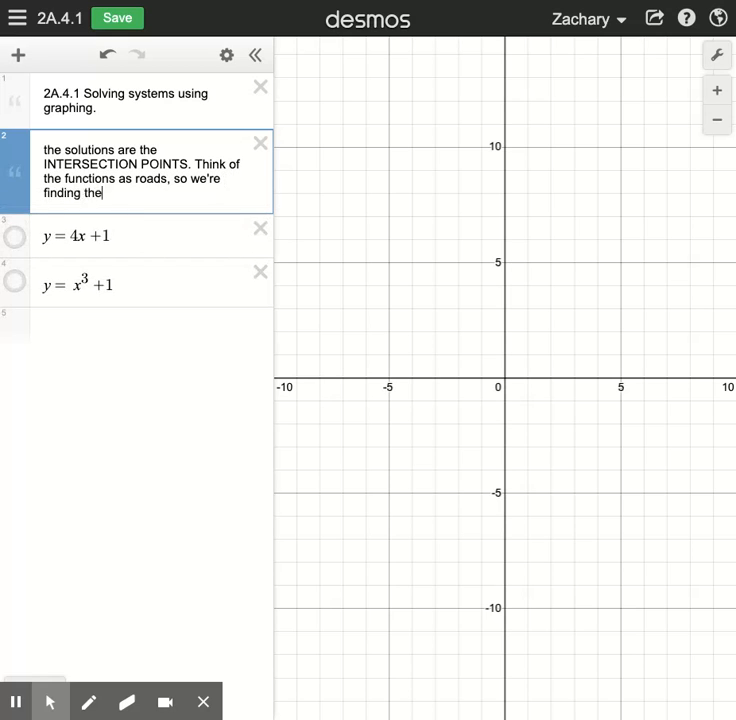
type(" insections.")
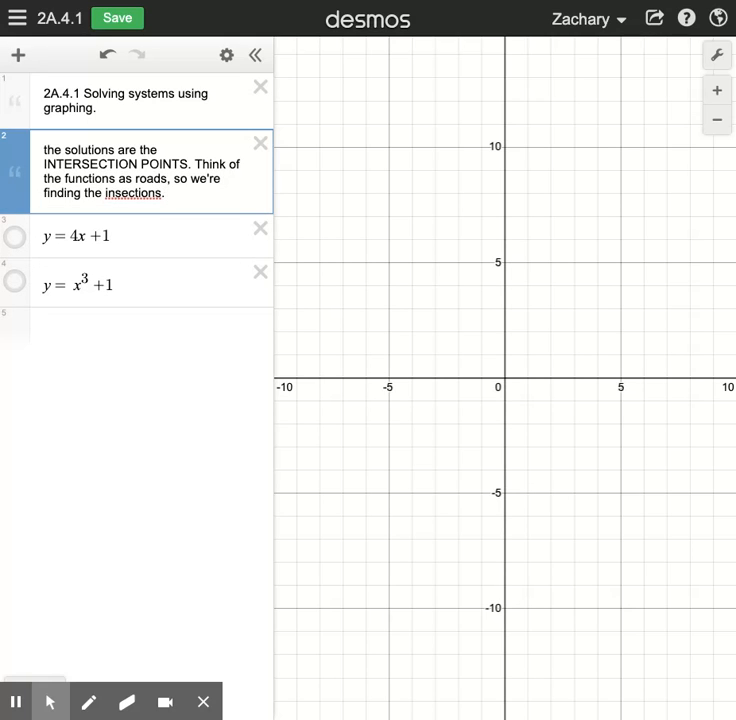
key("BackSpace")
key("BackSpace")
key("BackSpace")
key("BackSpace")
key("BackSpace")
key("BackSpace")
key("BackSpace")
key("BackSpace")
key("BackSpace")
key("BackSpace")
type("tersection.")
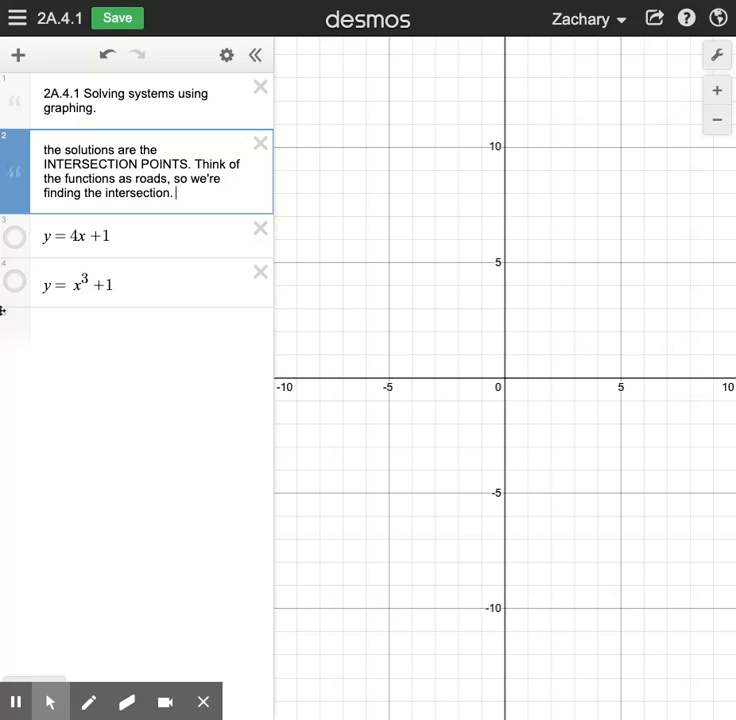
- Show the graph of y = 4x + 1 and display the coordinates of its y-intercept
left_click(16, 240)
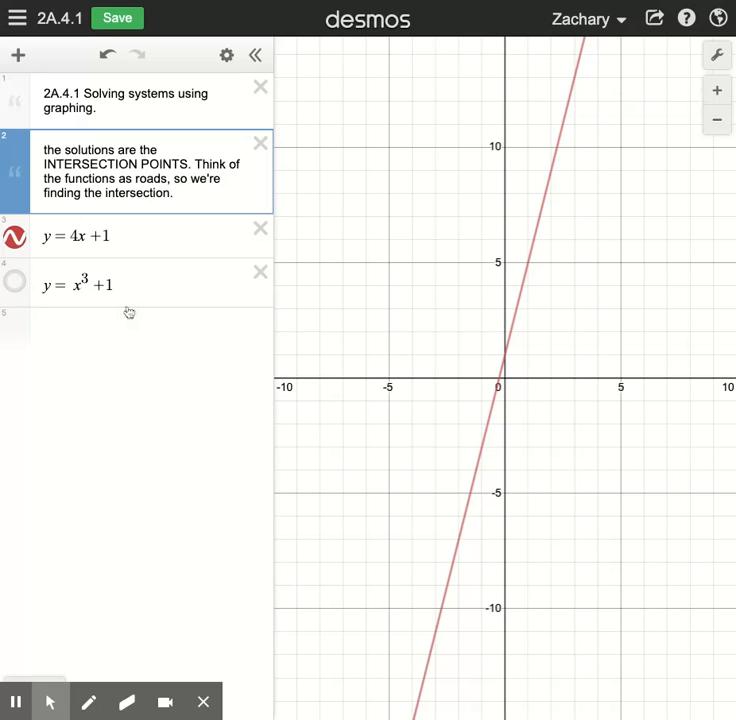
mouse_move(83, 236)
left_mouse_down()
mouse_move(110, 235)
mouse_move(97, 236)
left_mouse_up()
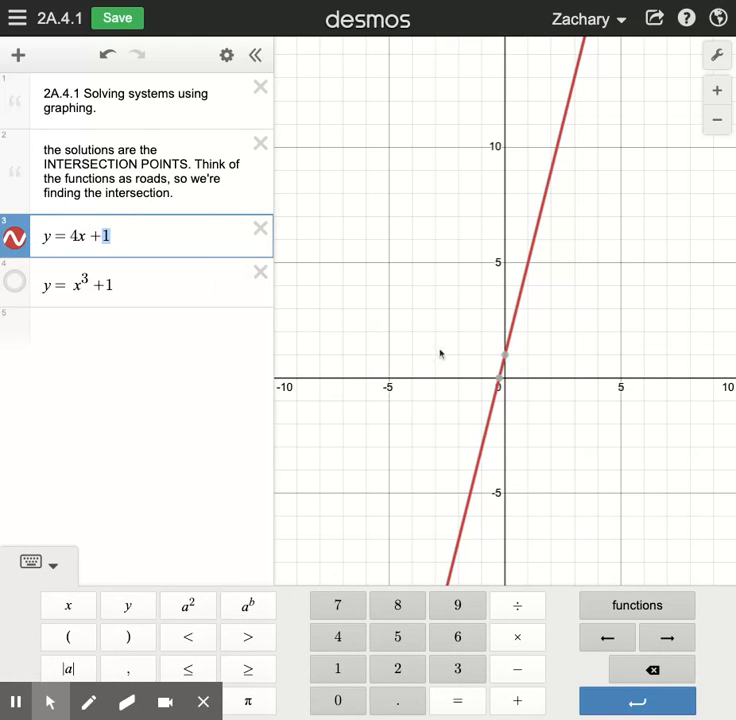
left_click(505, 358)
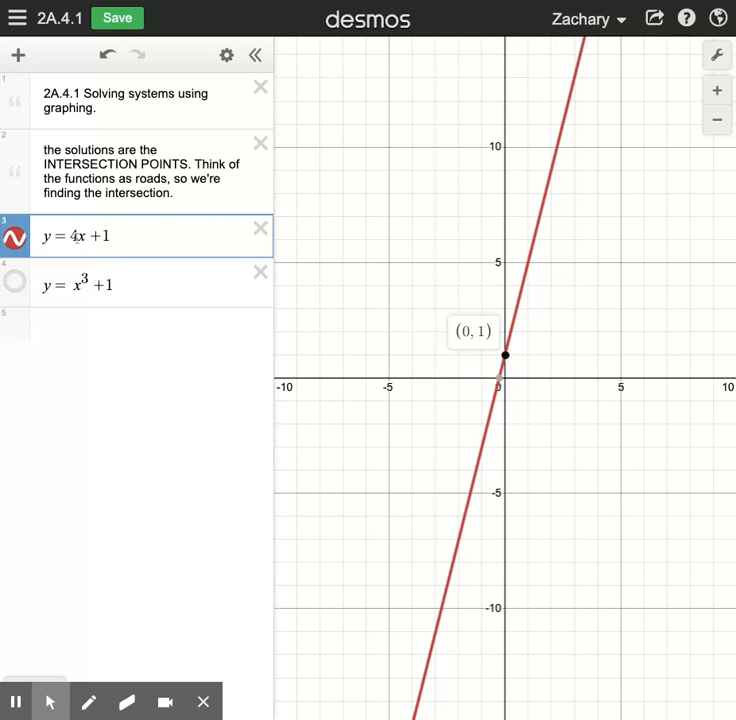
- Trace the line y = 4x + 1 at x = 1, and hide the y-intercept's coordinate label
left_click(530, 265)
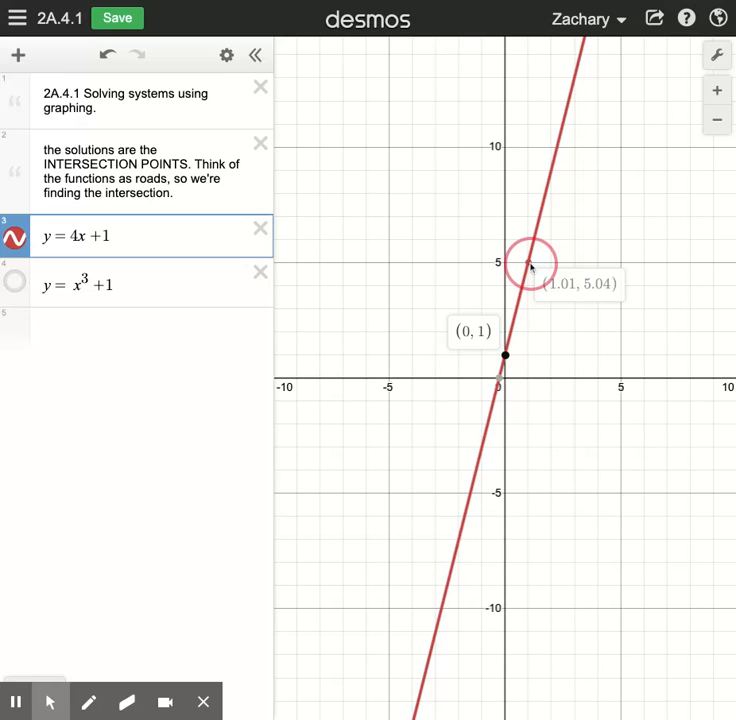
left_click_drag(530, 265, 528, 262)
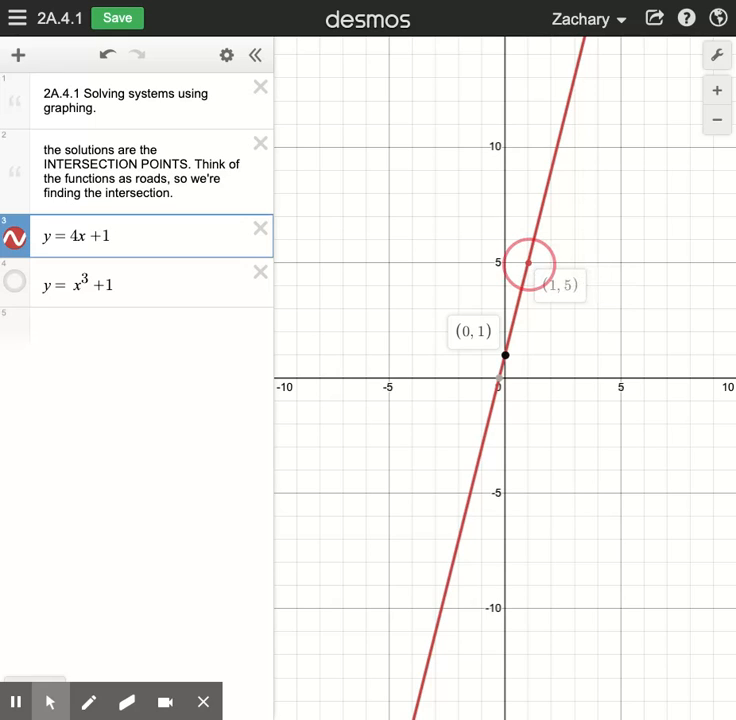
left_click_drag(528, 262, 528, 262)
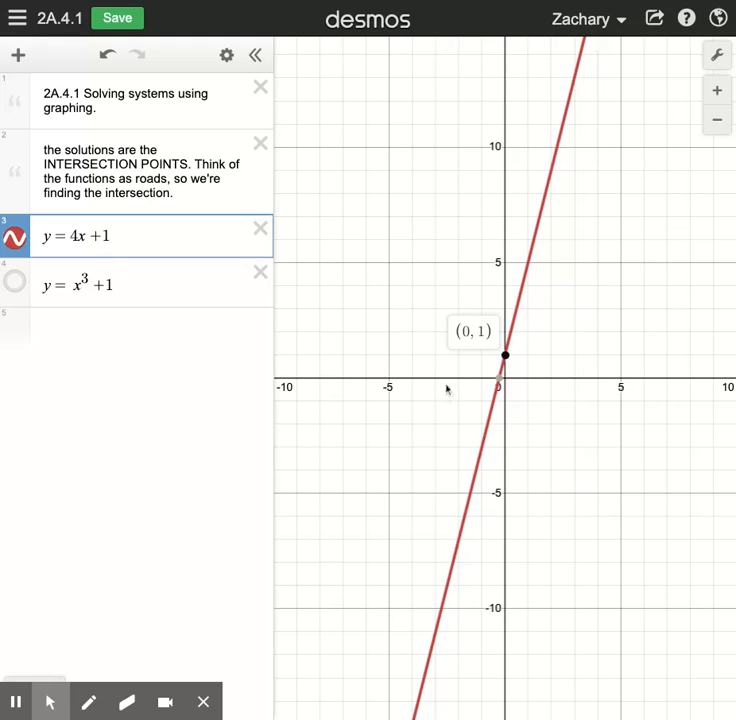
left_click(506, 357)
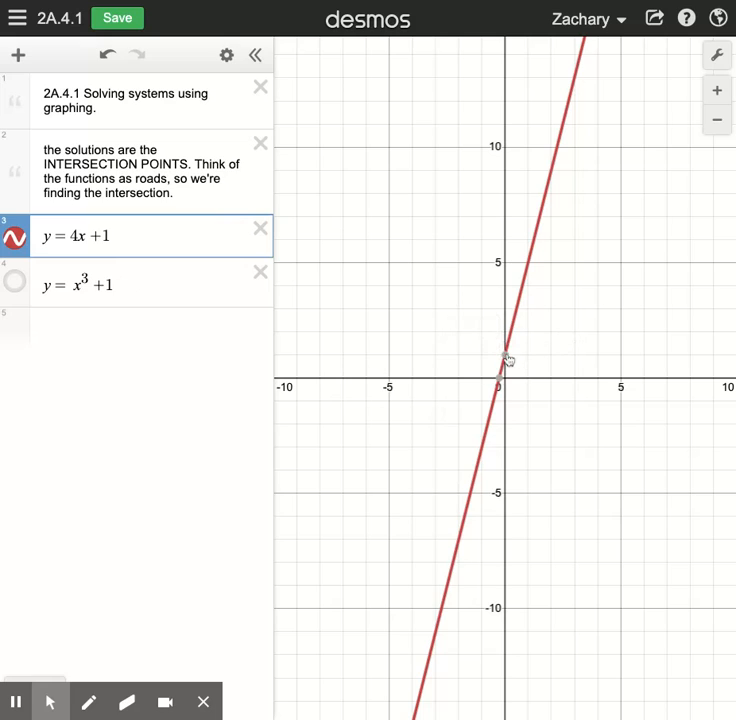
- Show the graph of y = x³ + 1 and display the coordinates of its uppermost intersection with the line
left_click(17, 282)
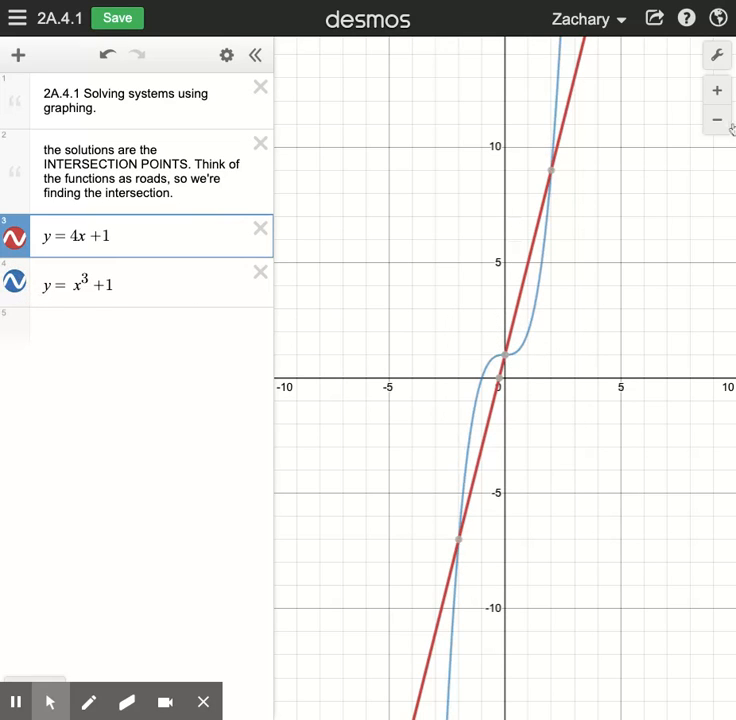
left_click(716, 92)
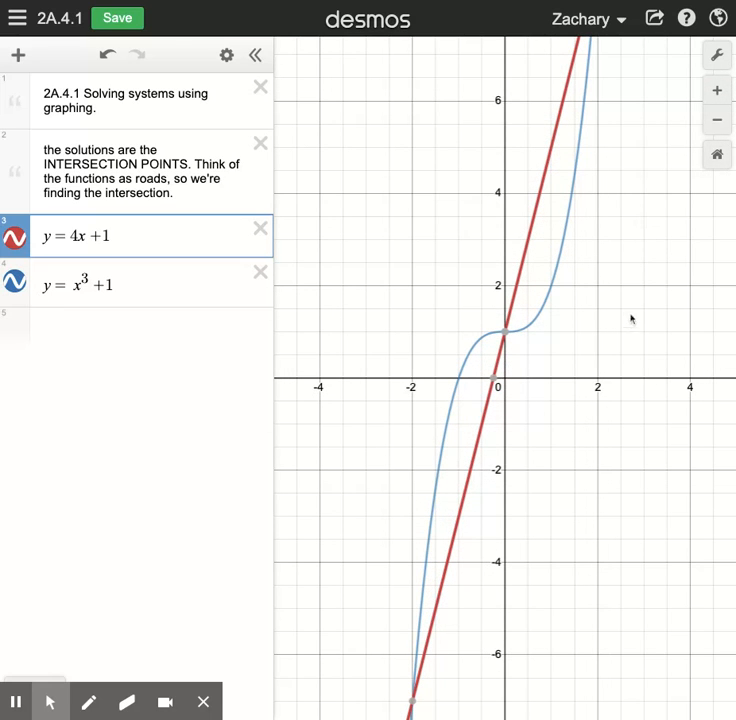
left_click(717, 121)
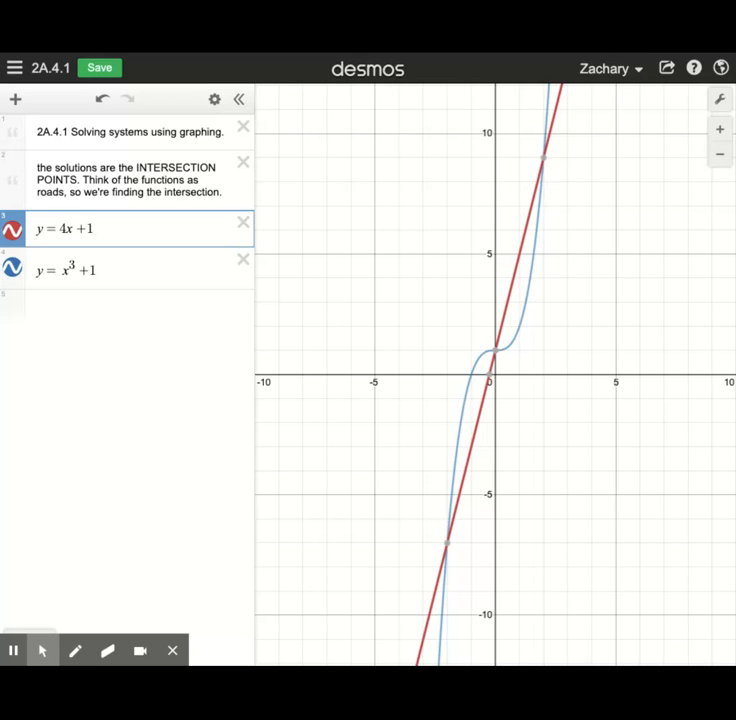
left_click(544, 162)
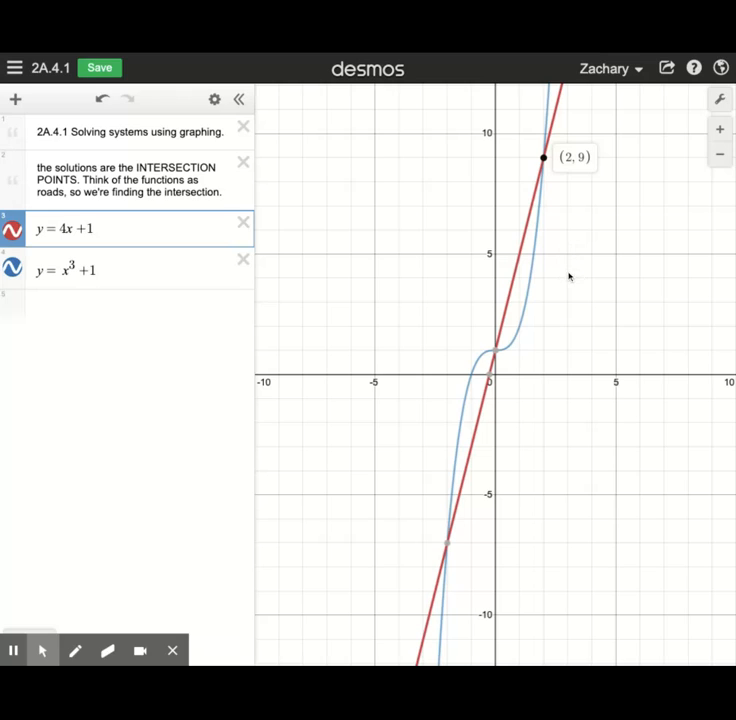
- Display the coordinates of the middle and lowest intersections of y = 4x + 1 and y = x³ + 1
left_click(495, 352)
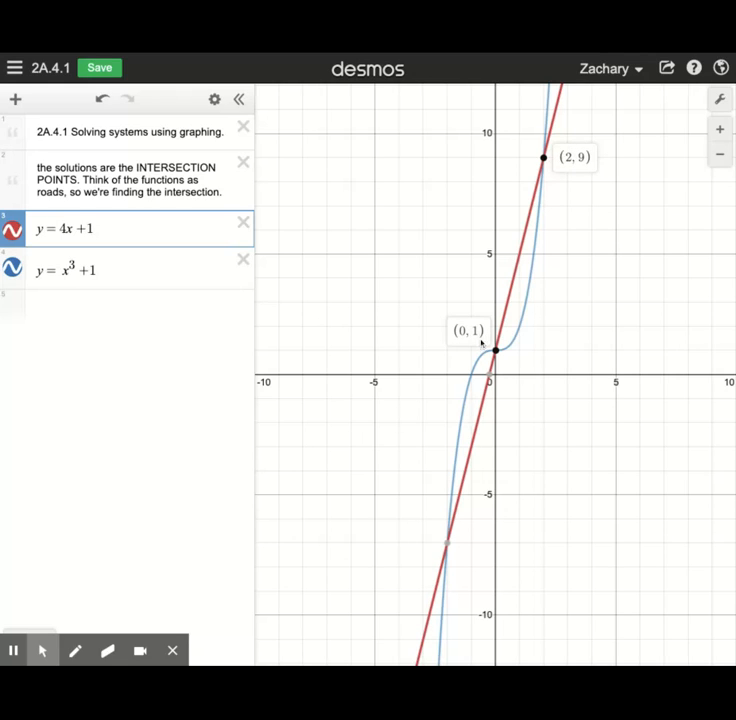
left_click(447, 544)
- Add the expression y = −x² + 1 as a third function below y = x³ + 1
left_click(128, 272)
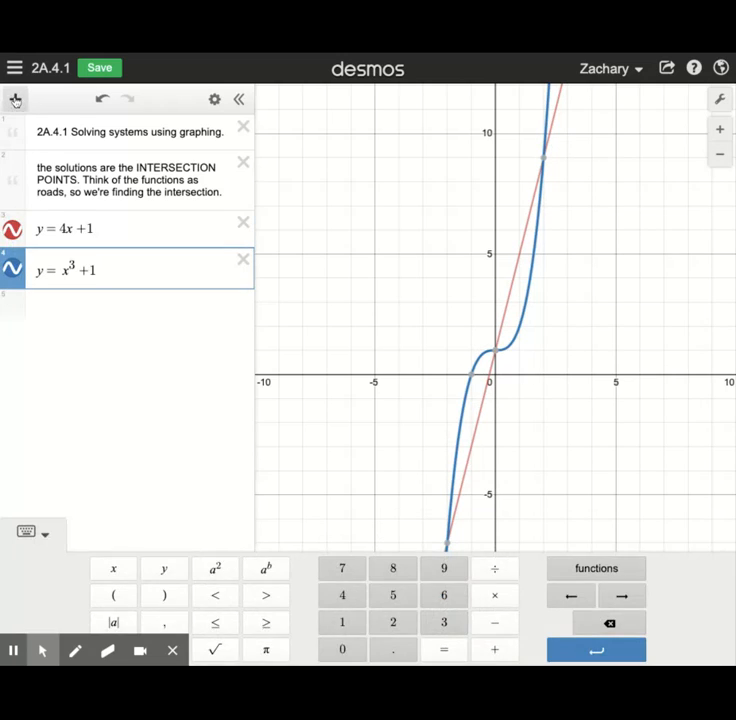
left_click(15, 98)
left_click(46, 139)
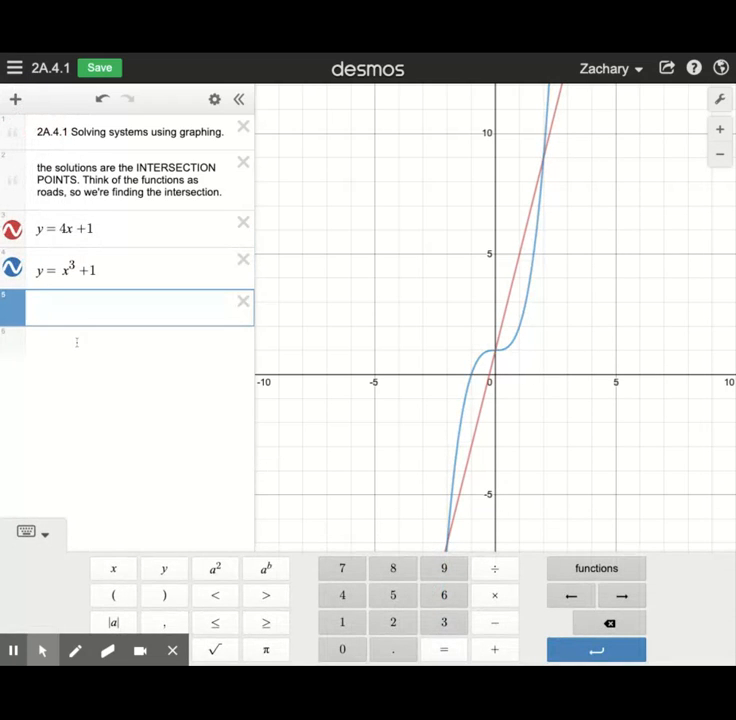
type("y=-x")
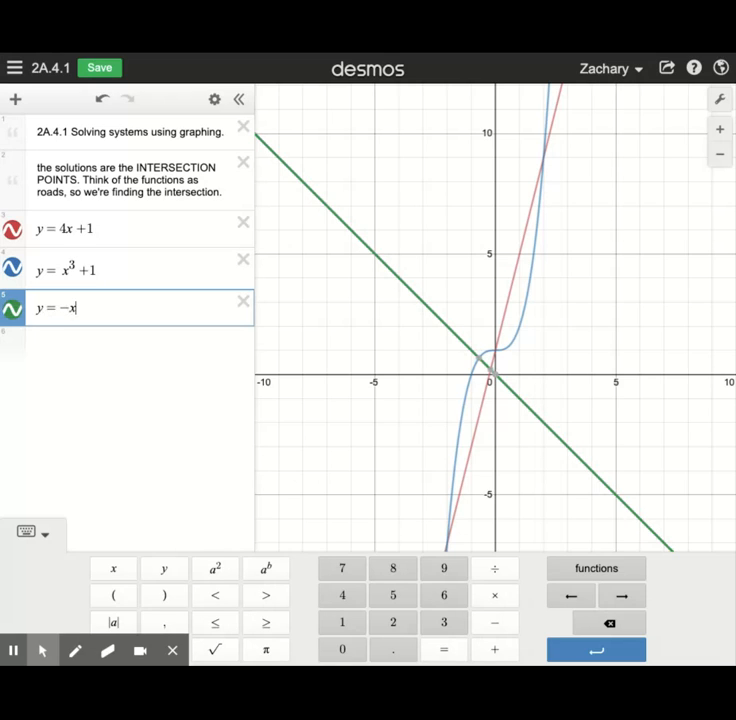
type("^2")
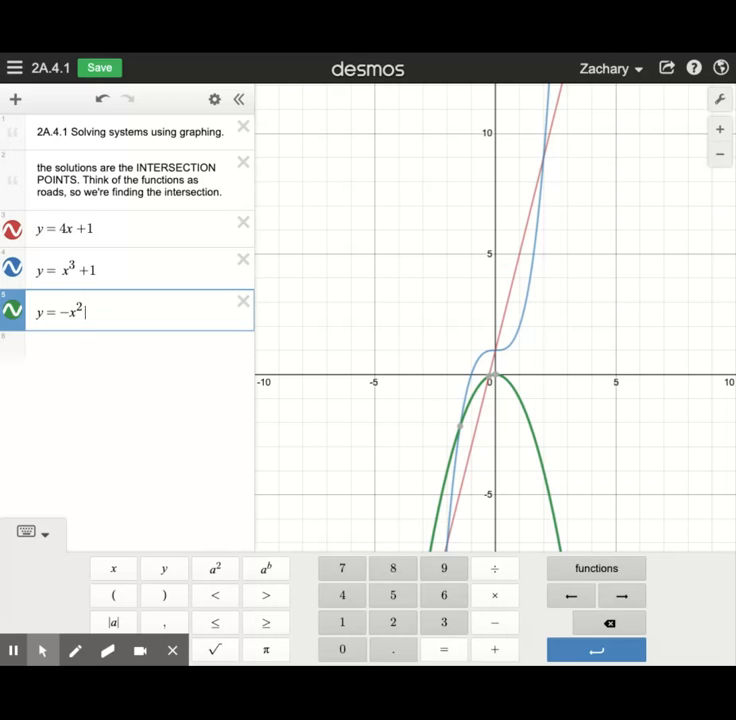
type("+1")
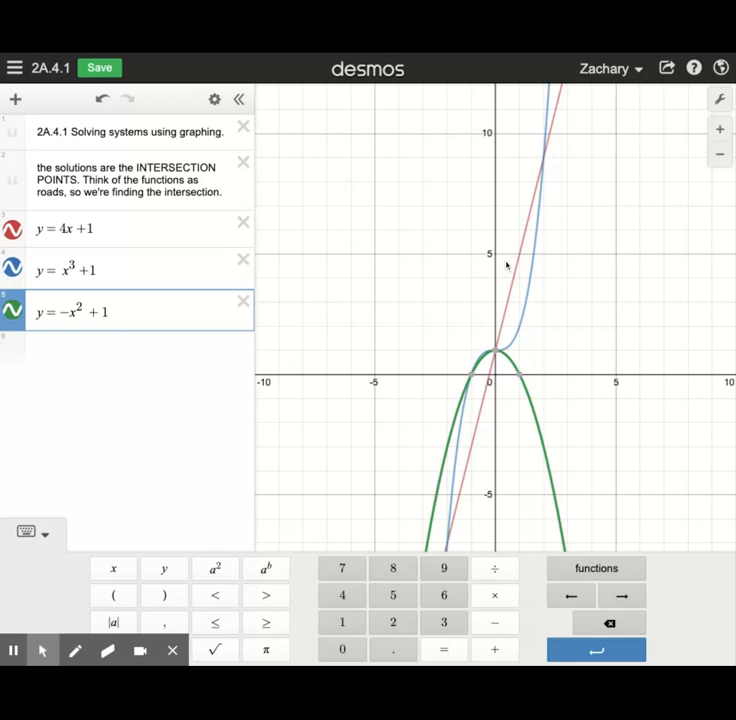
- Hide the graph of y = −x² + 1 and check the coordinates of the lowest intersection of the line and the cubic
left_click_drag(589, 309, 588, 246)
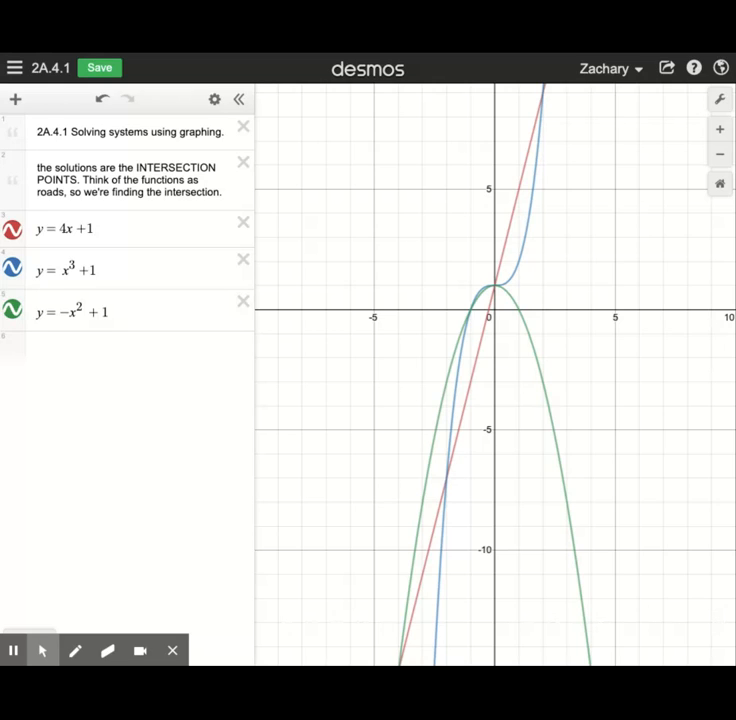
left_click(720, 154)
left_click(724, 156)
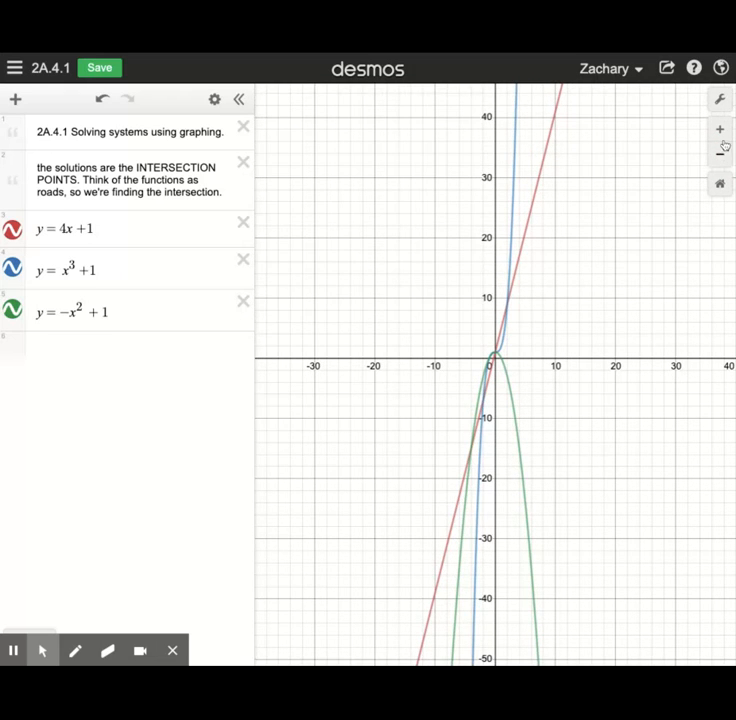
left_click(720, 129)
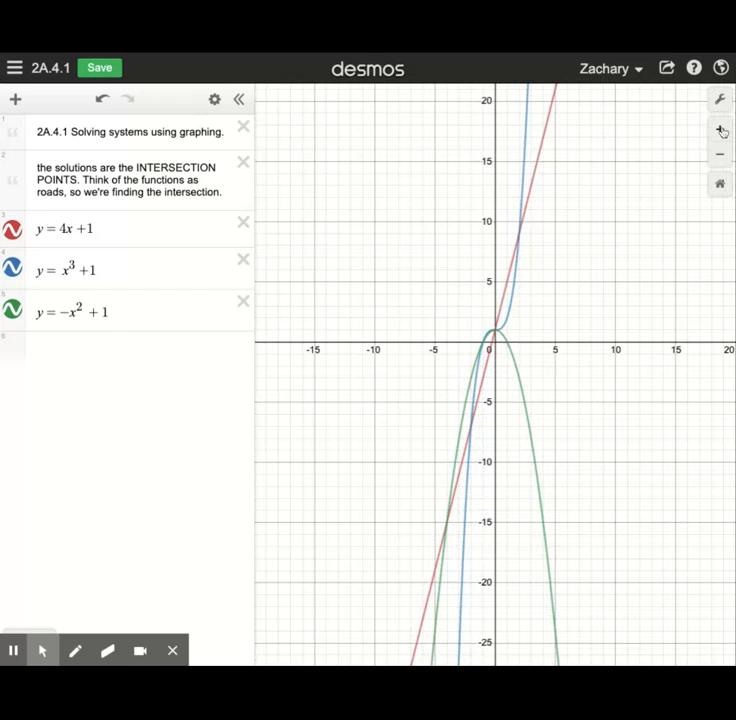
left_click(720, 130)
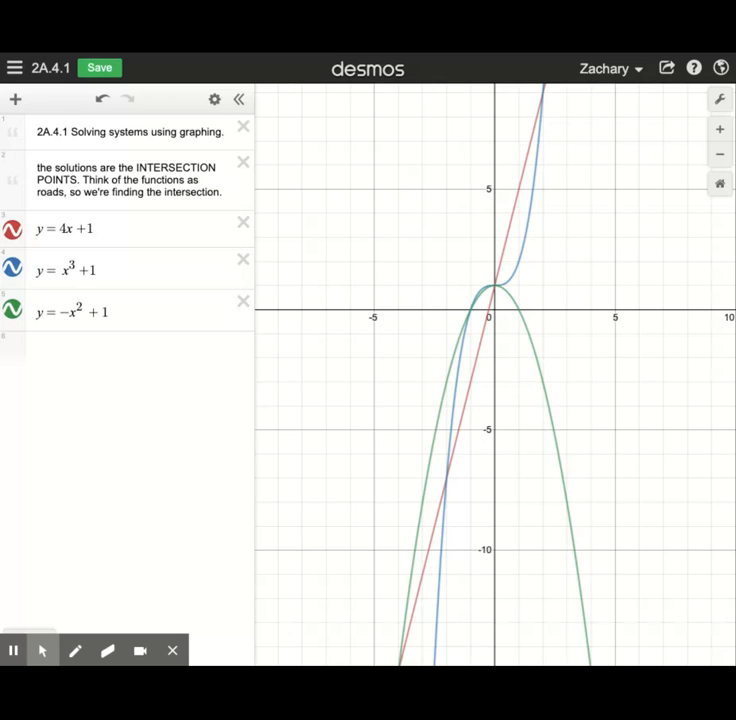
left_click(12, 310)
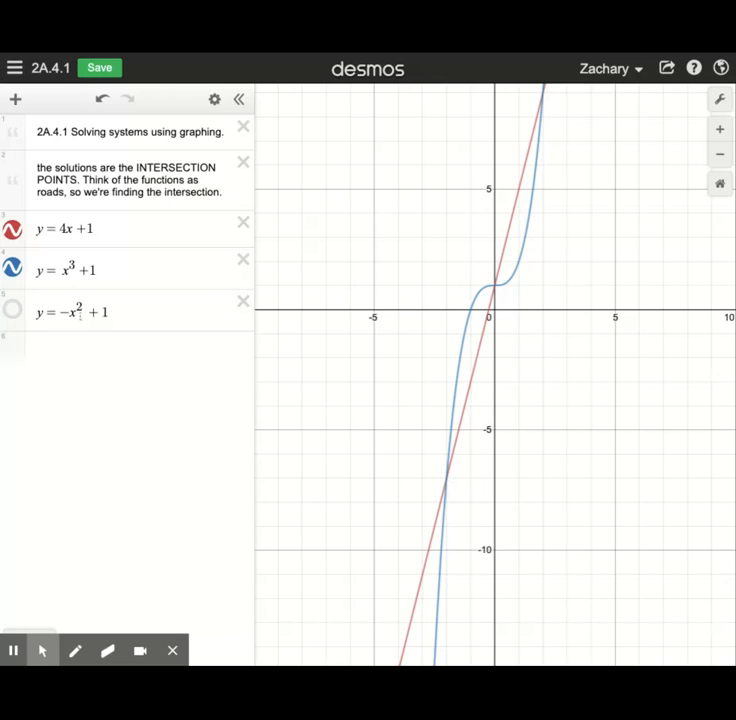
left_click(447, 482)
left_click(446, 479)
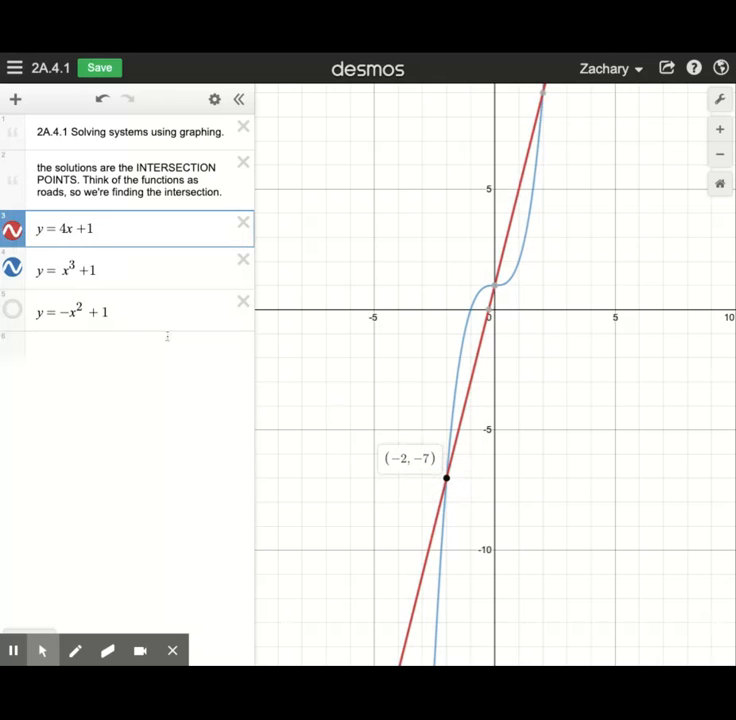
left_click(448, 480)
- Show the graph of y = −x² + 1 again and display the coordinates of the point shared by all three graphs
left_click(12, 310)
mouse_move(447, 485)
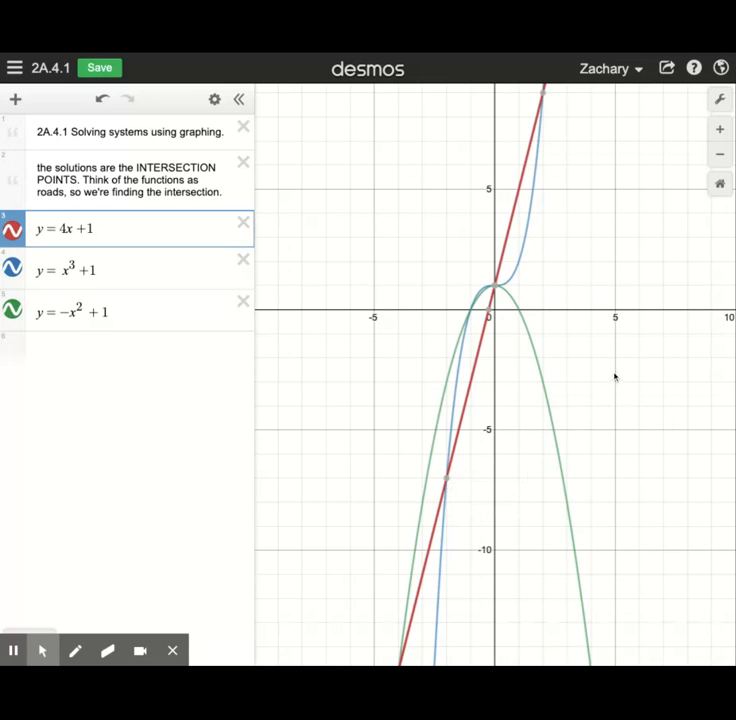
left_click(495, 287)
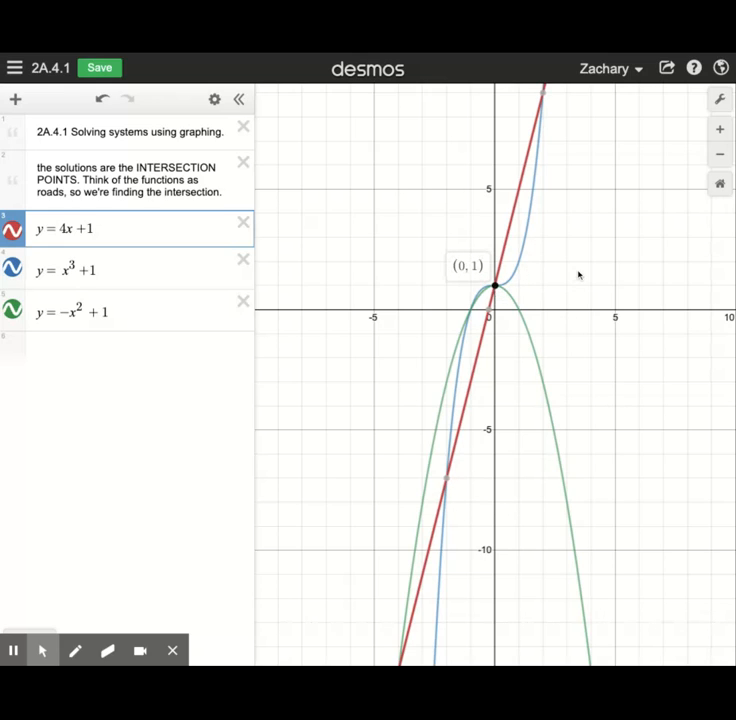
- Add the expression y = x as a fourth function below y = −x² + 1
left_click(720, 128)
left_click(720, 128)
left_click_drag(641, 140, 643, 270)
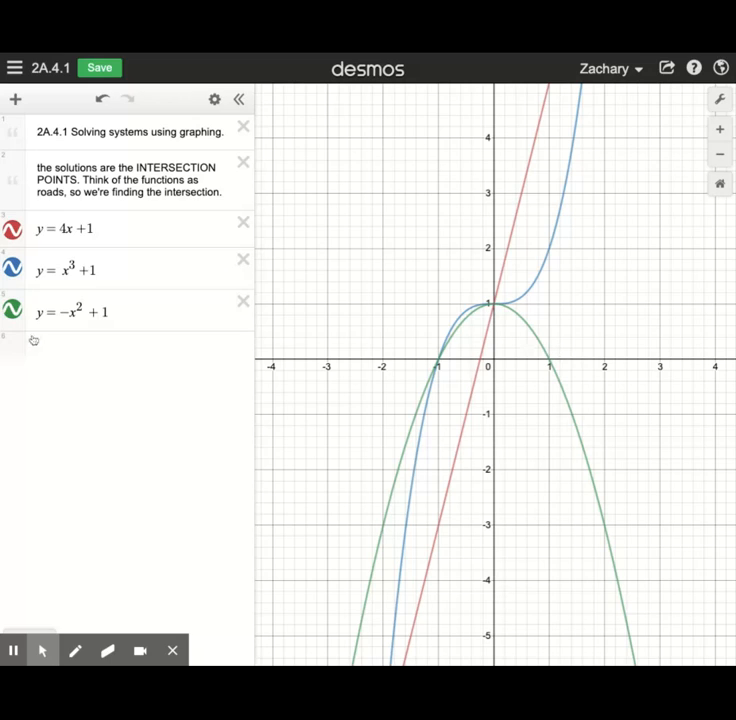
left_click(144, 310)
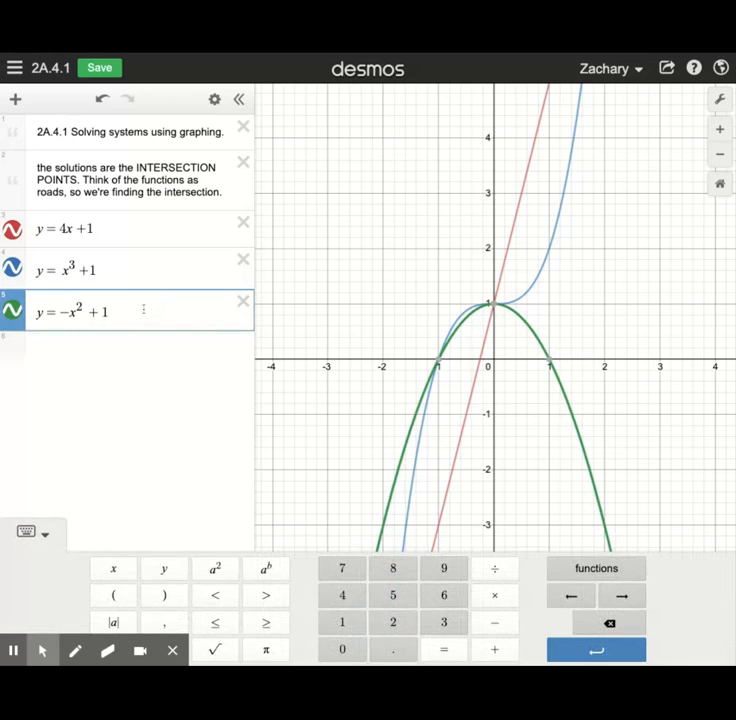
key("Return")
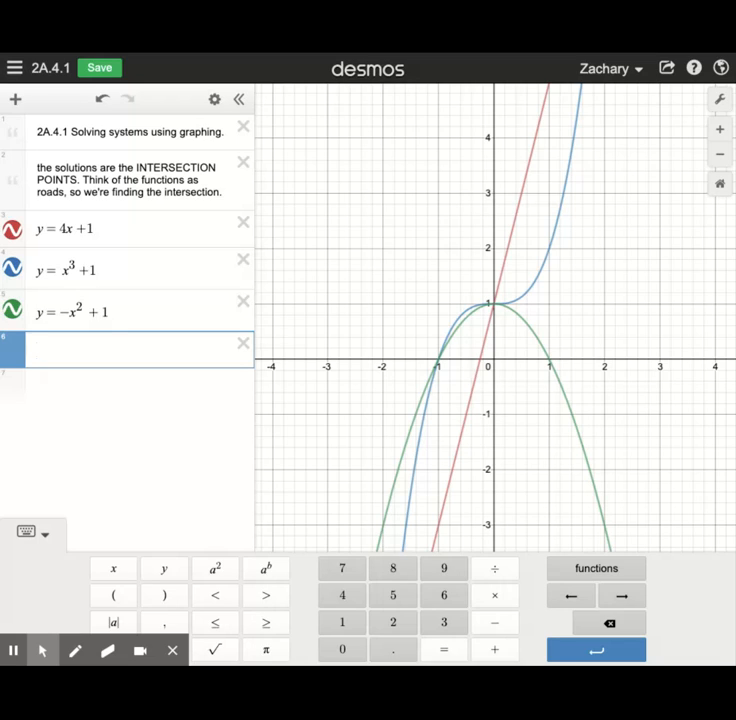
type("y=x")
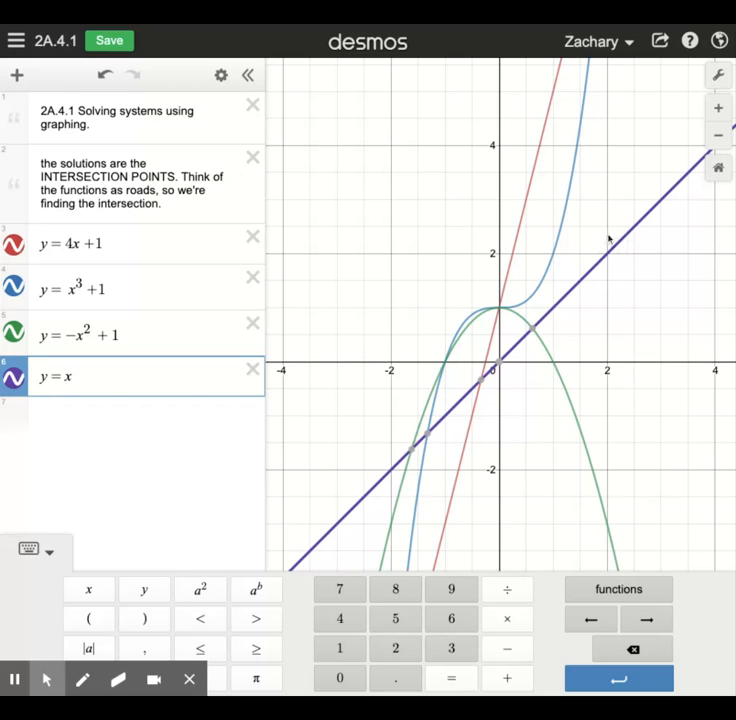
- Hide the cubic and the parabola, and check the coordinates where y = x meets y = 4x + 1
left_click(484, 381)
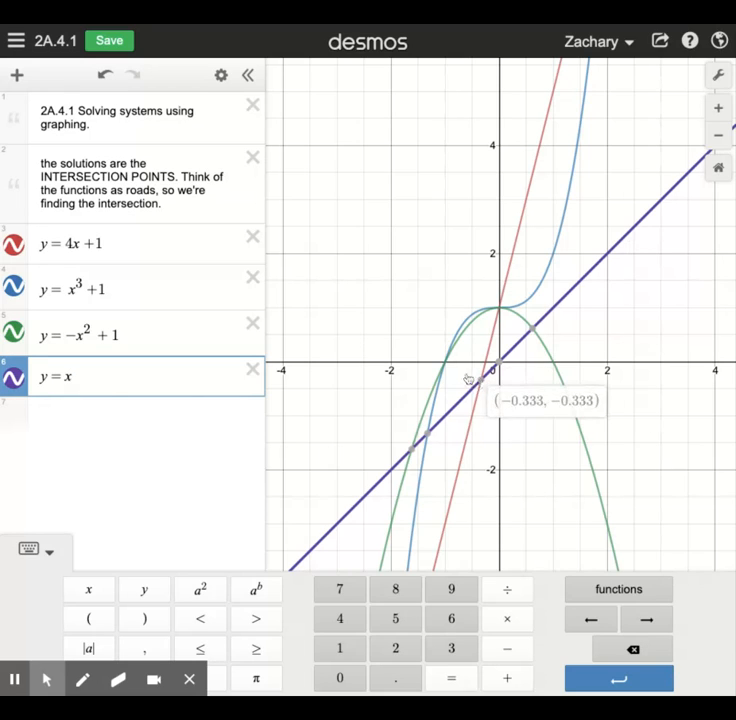
left_click(13, 287)
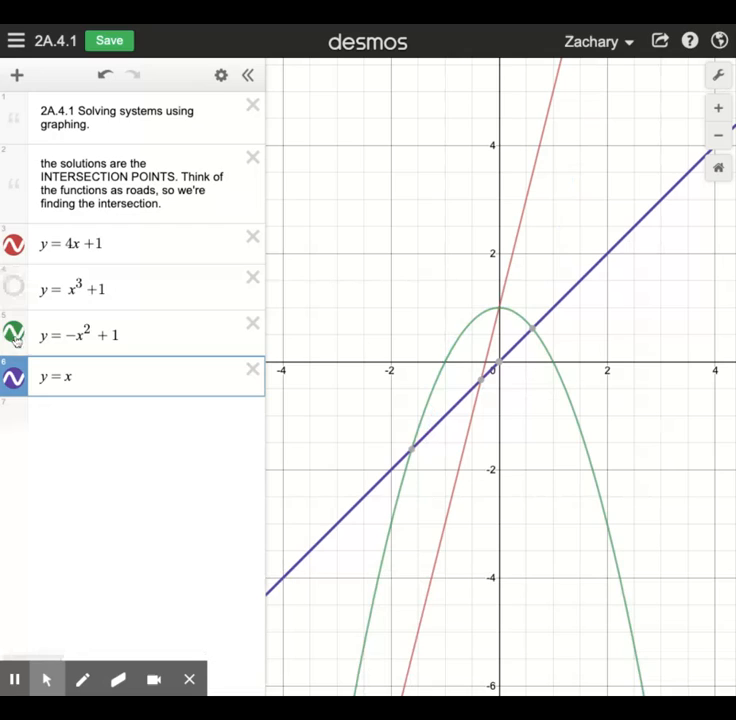
left_click(13, 334)
left_click(481, 382)
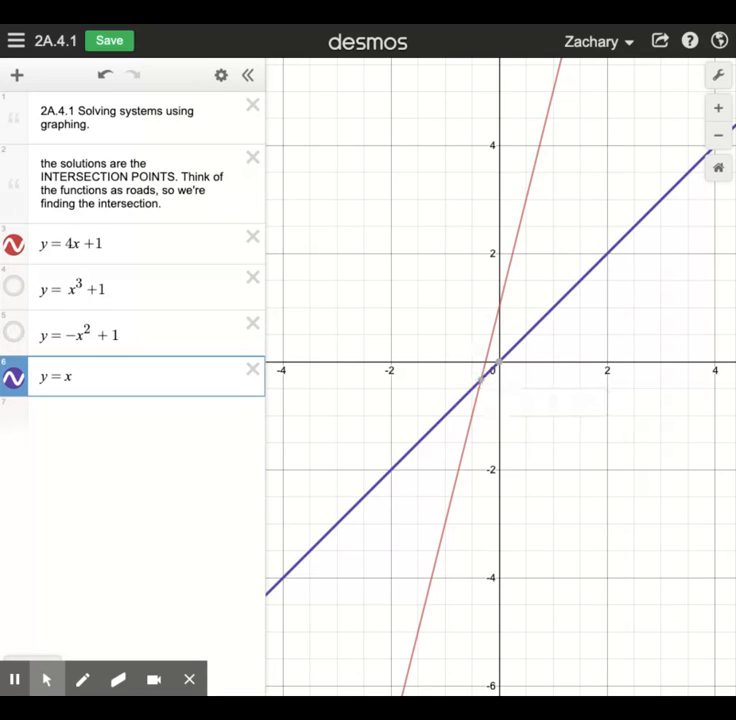
- Show the cubic, hide y = 4x + 1, and display the coordinates where y = x meets y = x³ + 1
left_click(13, 287)
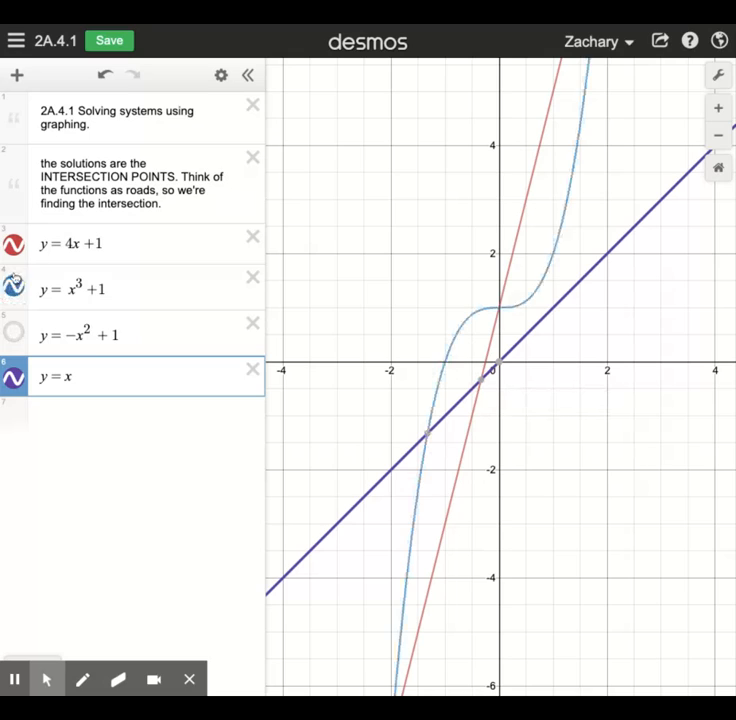
left_click(12, 246)
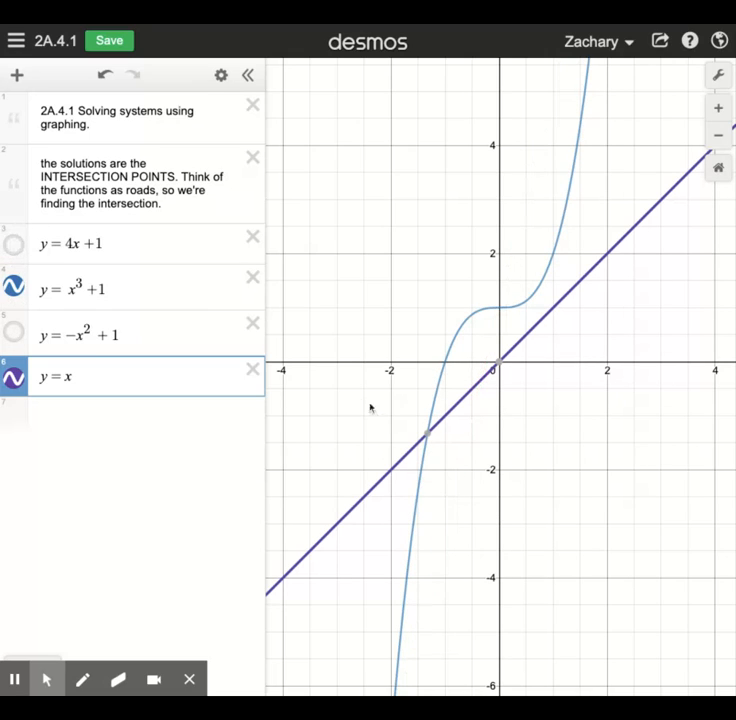
left_click(427, 434)
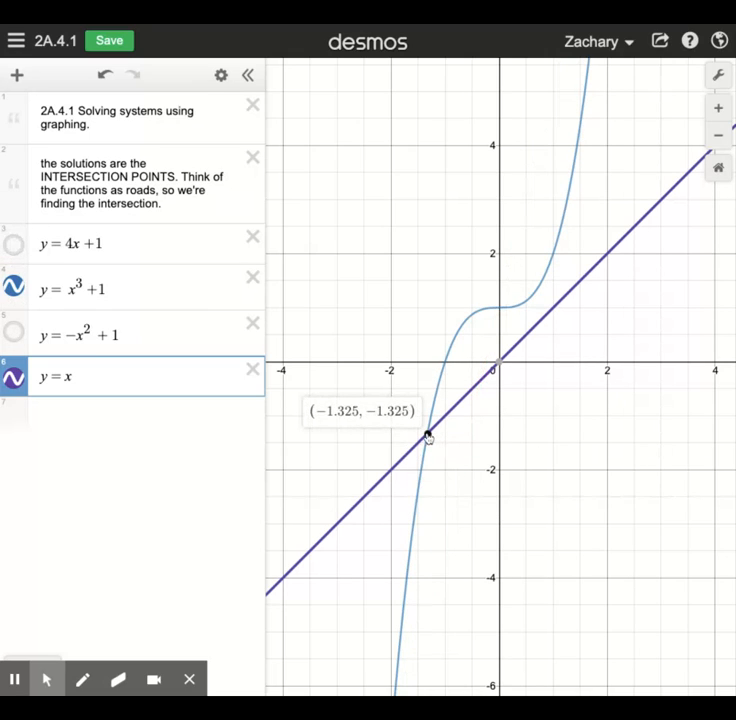
- Show the parabola, hide the cubic, and display the coordinates of both intersections of y = x and y = −x² + 1
left_click(13, 332)
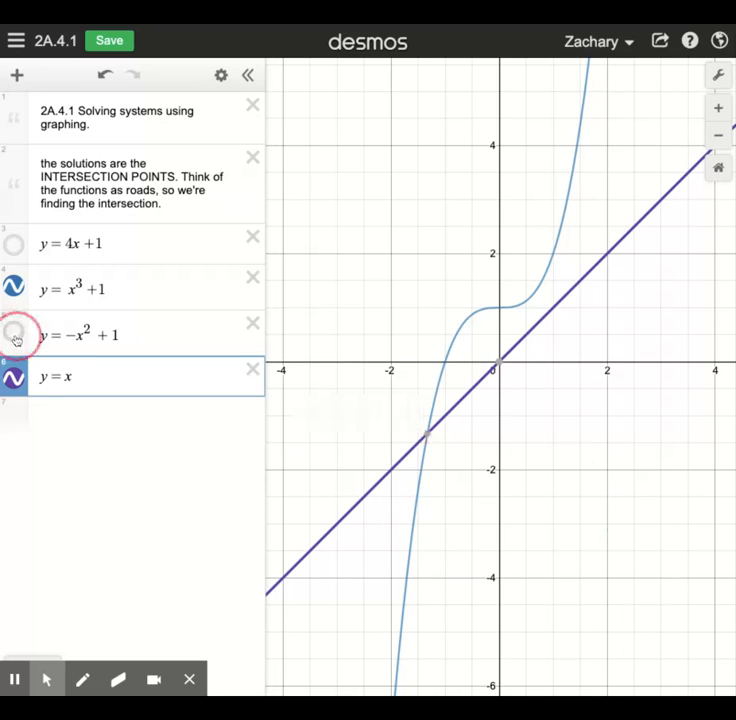
left_click(13, 287)
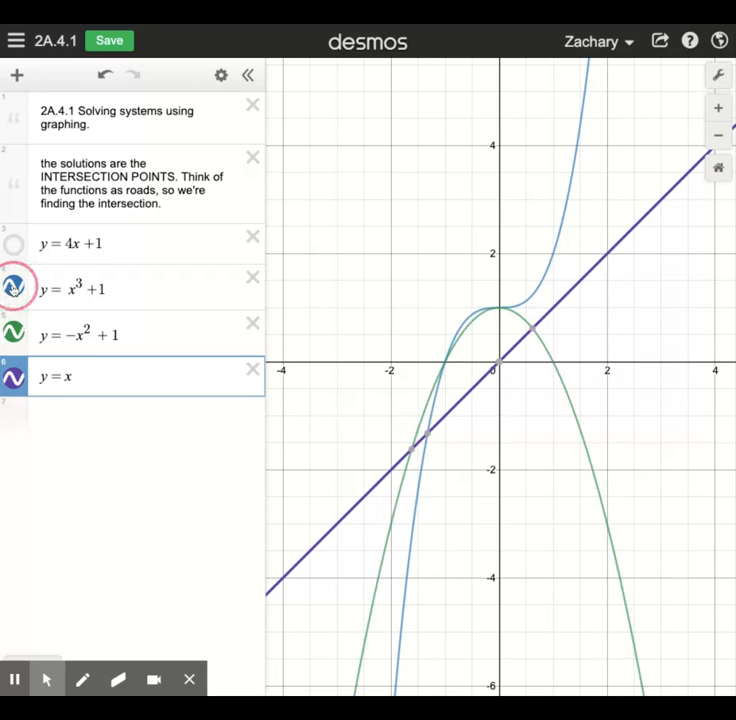
left_click(412, 451)
left_click(533, 329)
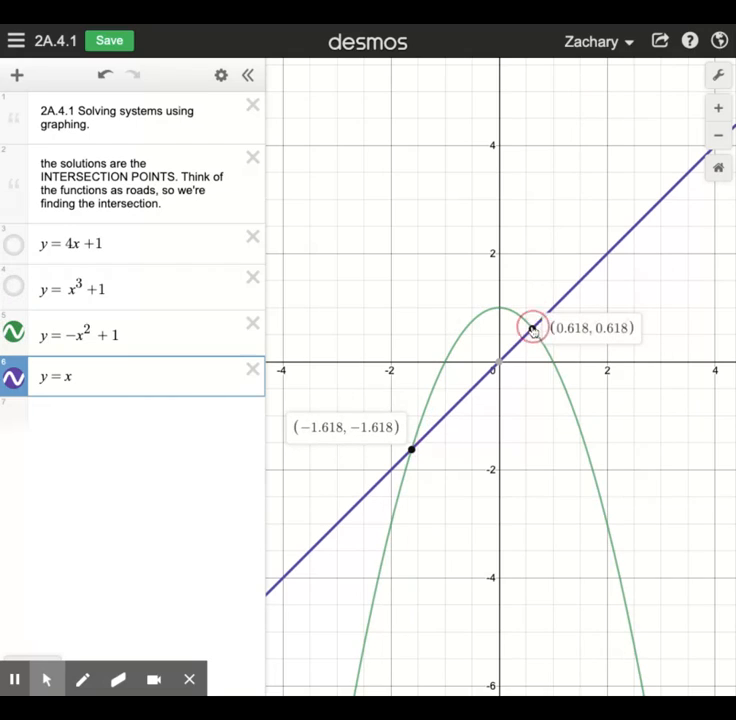
- Show the graphs of y = x³ + 1 and y = 4x + 1 again, and display the coordinates of the line's y-intercept
left_click(12, 287)
left_click(12, 245)
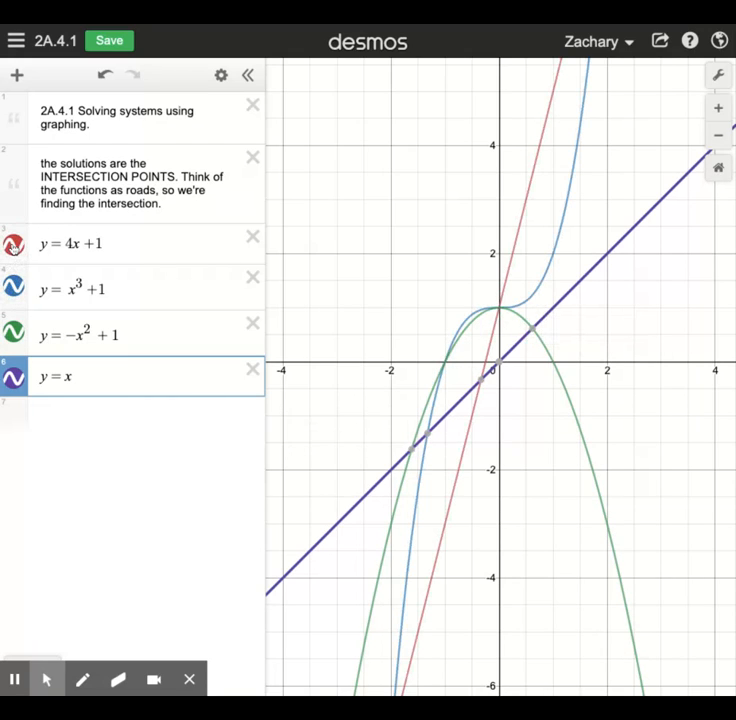
left_click(501, 311)
left_click(500, 309)
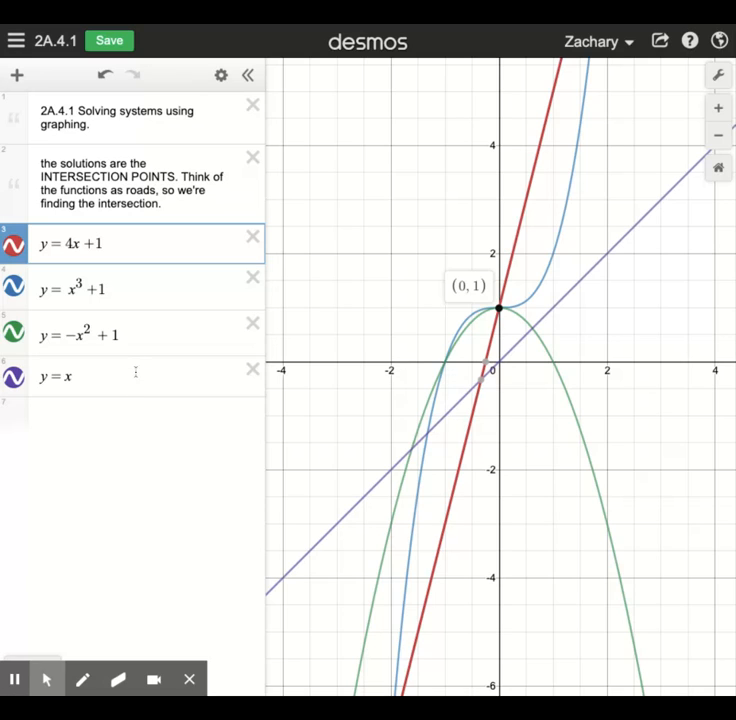
- Change the fourth function to y = x + 1 and display the coordinates of the intersection shared by all four graphs
left_click(135, 372)
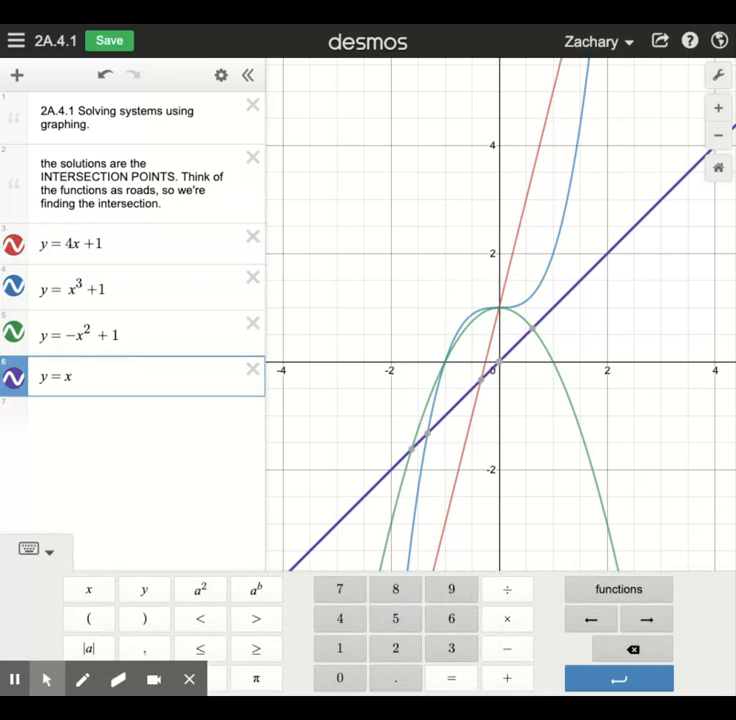
type("+1")
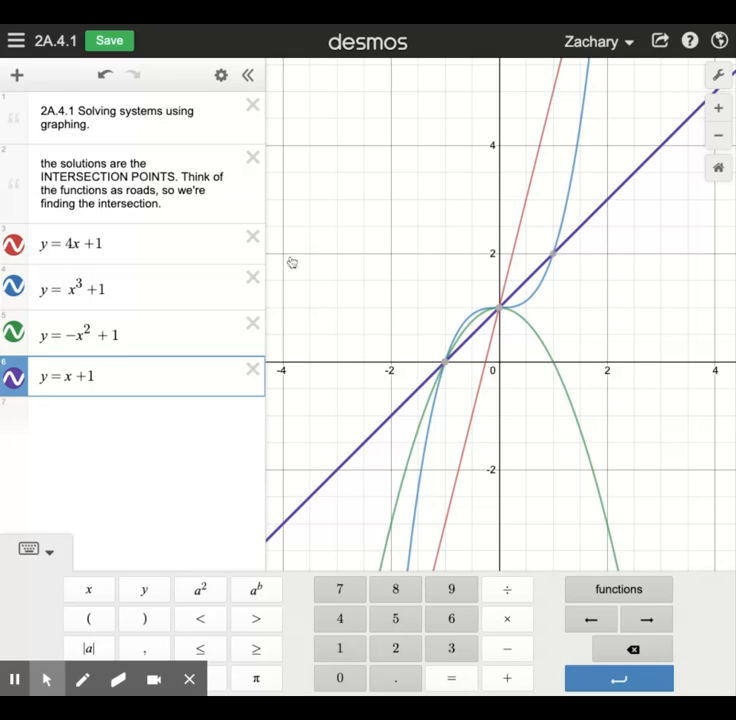
mouse_move(499, 311)
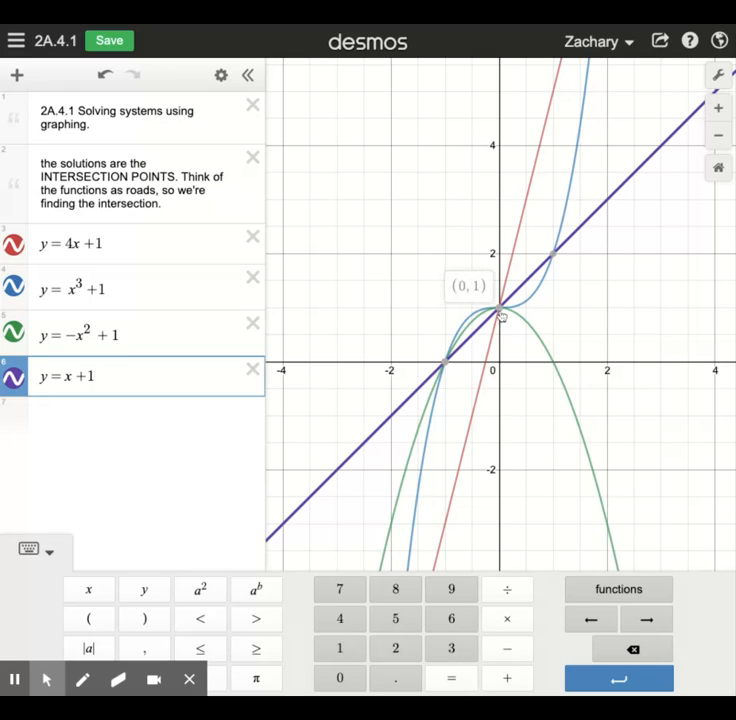
left_click(499, 311)
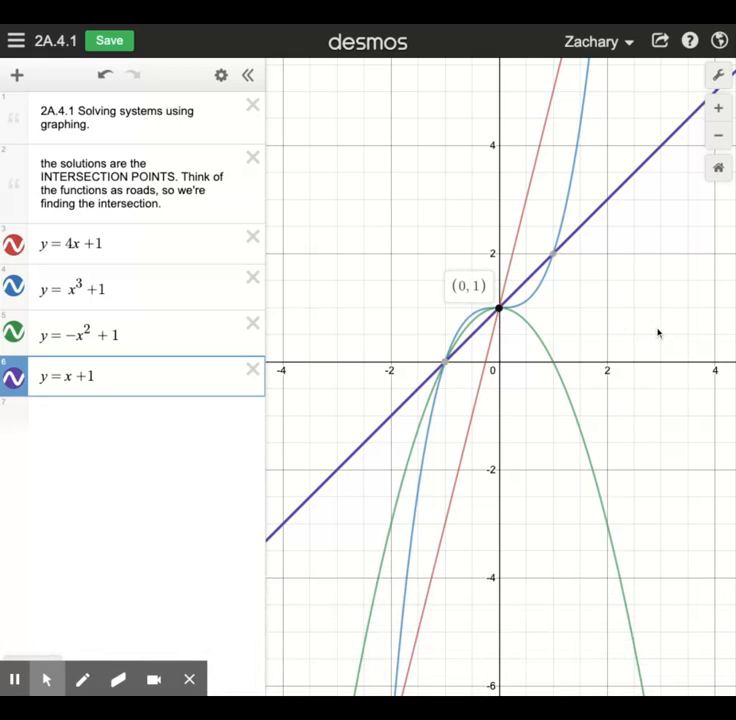
- Hide the graph of y = 4x + 1 and check the coordinates where the remaining three graphs meet on the x-axis
left_click(14, 247)
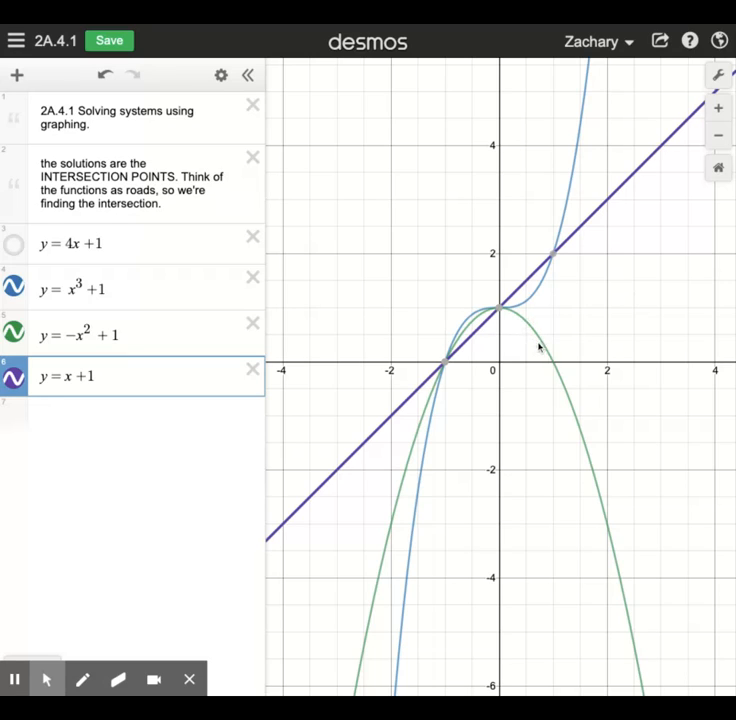
mouse_move(446, 366)
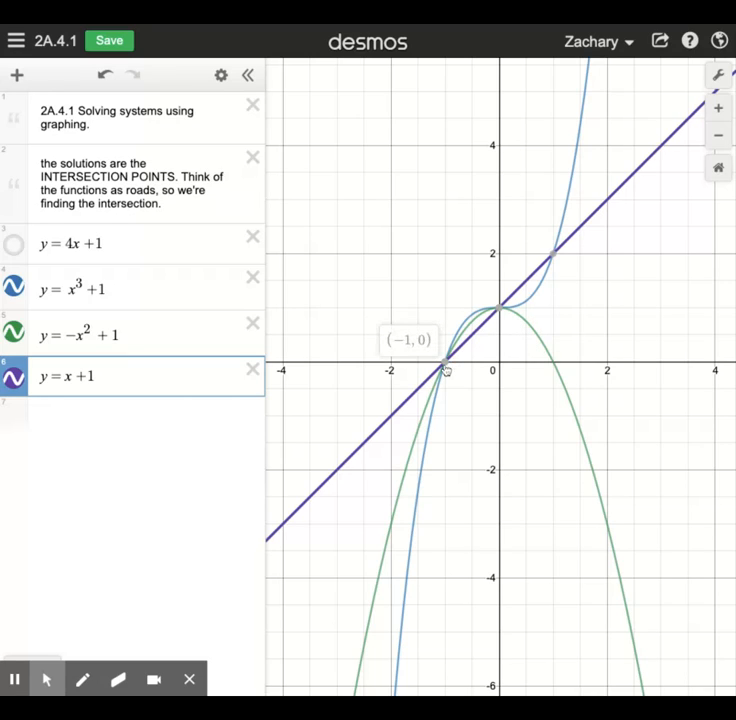
- Display the coordinates of the two intersections shared by y = x³ + 1, y = −x² + 1 and y = x + 1
left_click(445, 368)
left_click(501, 313)
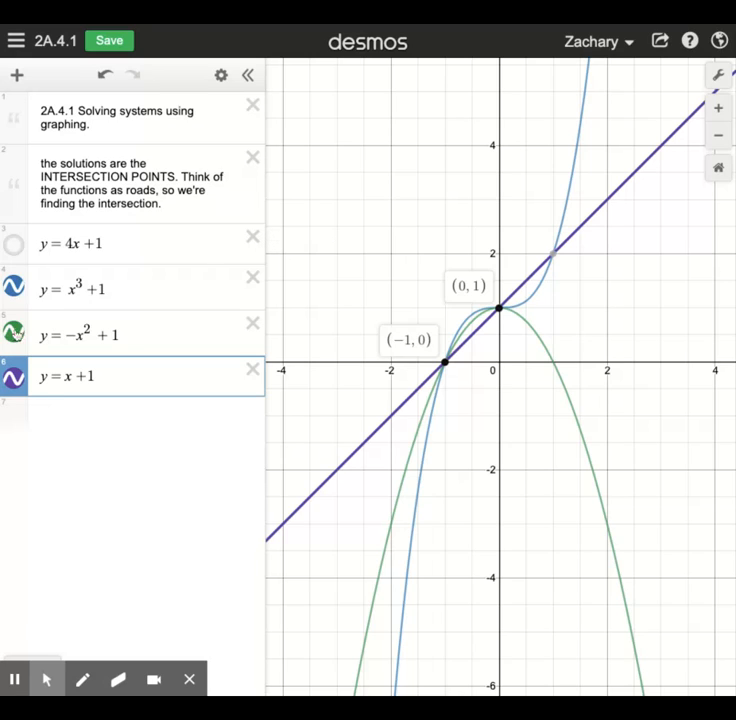
- Hide the graphs of y = −x² + 1 and y = x + 1, and show y = 4x + 1 again
left_click(15, 333)
left_click(13, 377)
left_click(13, 245)
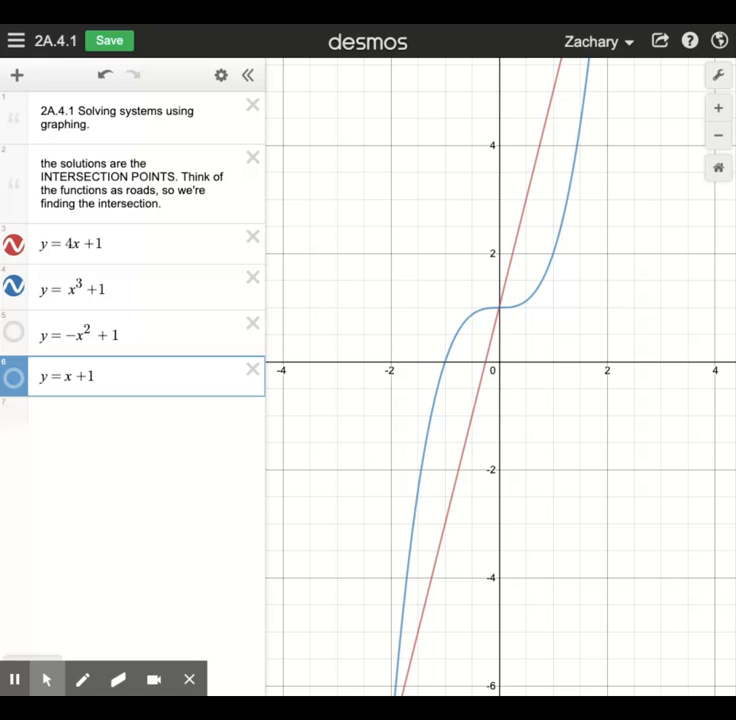
- Show all four graphs together briefly, and hide every one of them to clear the grid
left_click(17, 333)
left_click(13, 377)
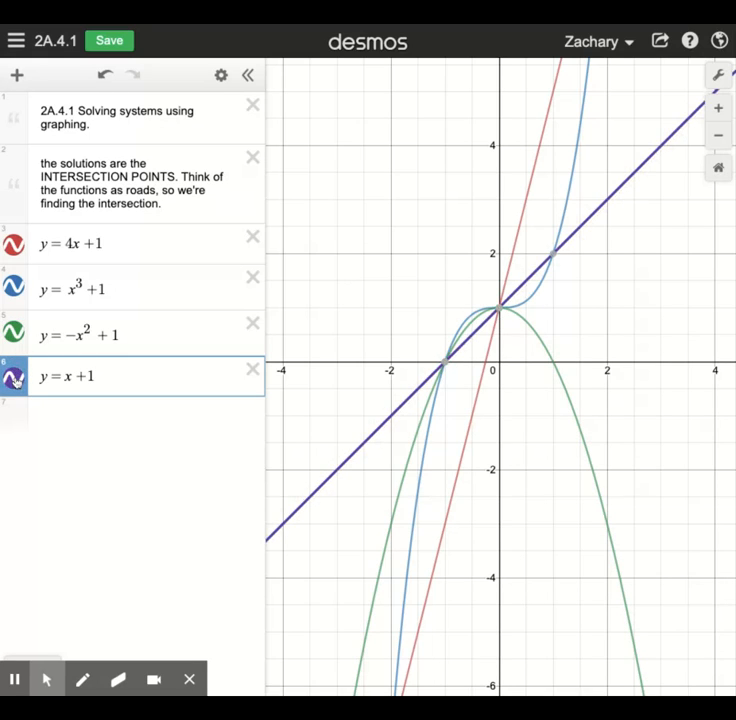
left_click(13, 378)
left_click(13, 333)
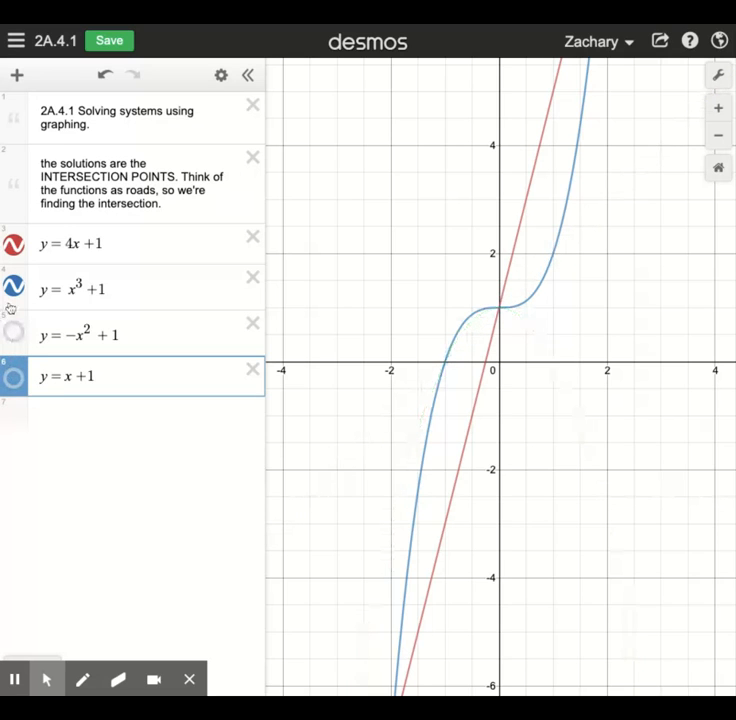
left_click(10, 289)
left_click(11, 247)
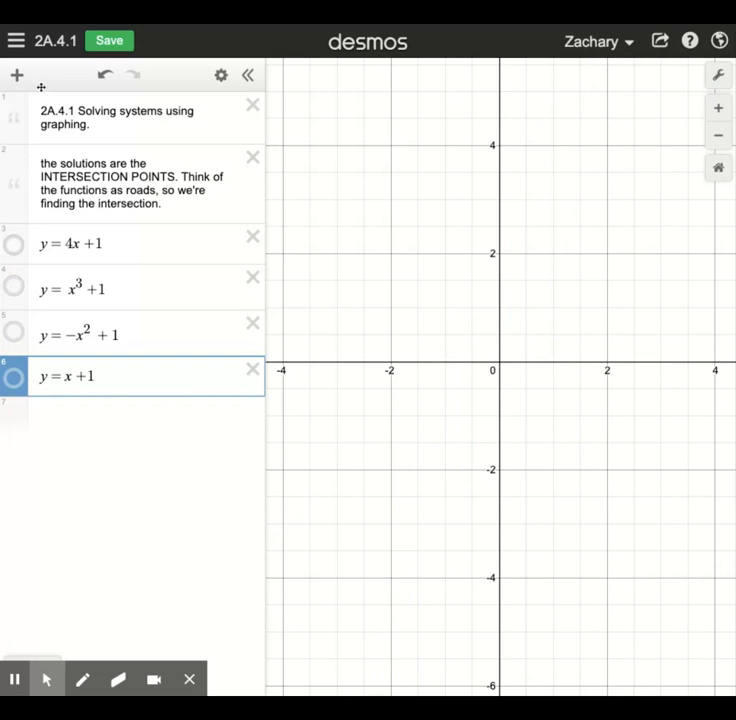
- Save a duplicate of the graph with the title M3 2A.4.1 followed by the surname in parentheses
left_click(37, 41)
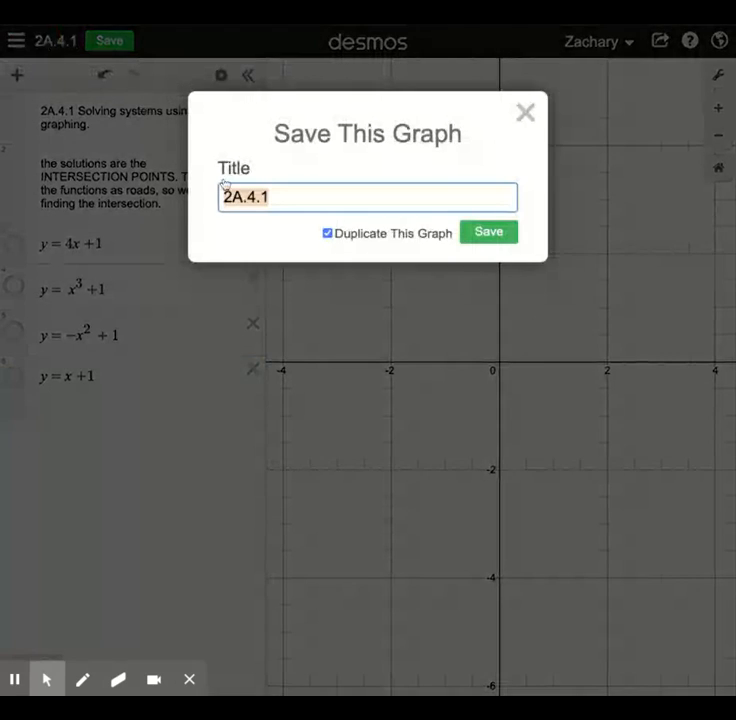
left_click(224, 196)
type("P")
key("BackSpace")
type("M3")
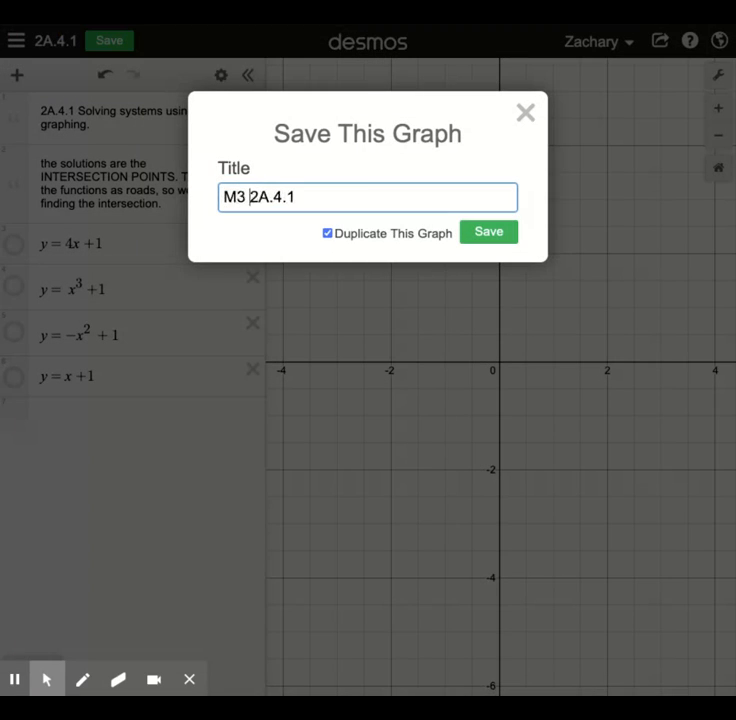
left_click(327, 197)
type("(pasillas)")
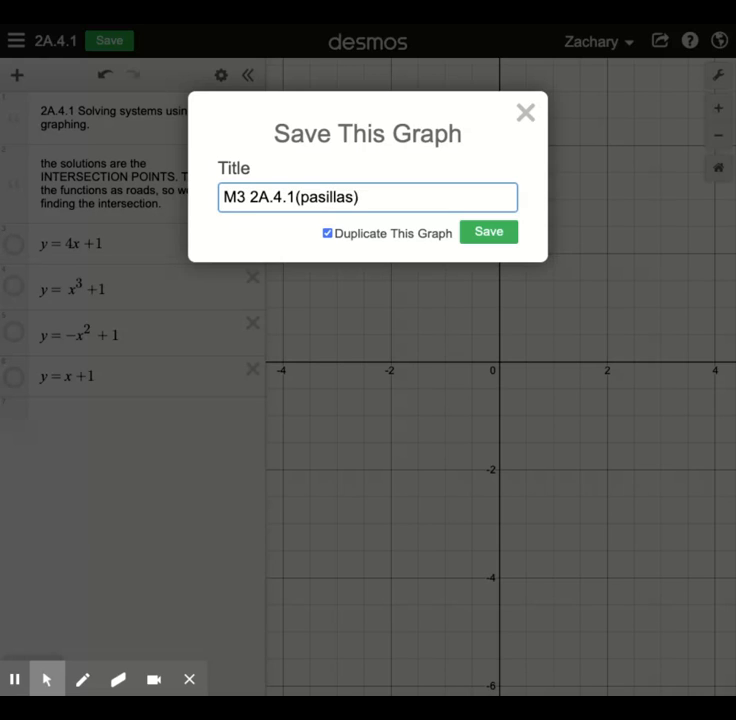
left_click(297, 197)
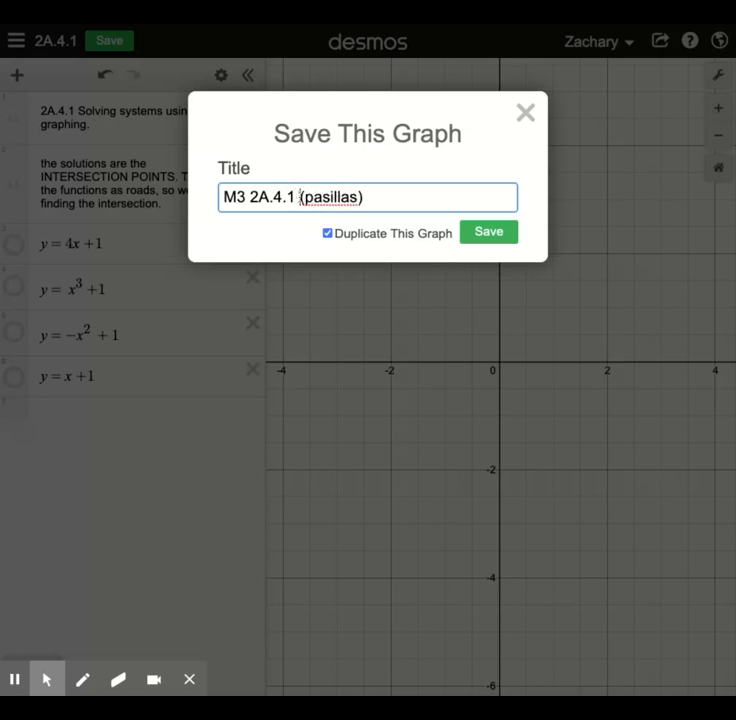
left_click(488, 232)
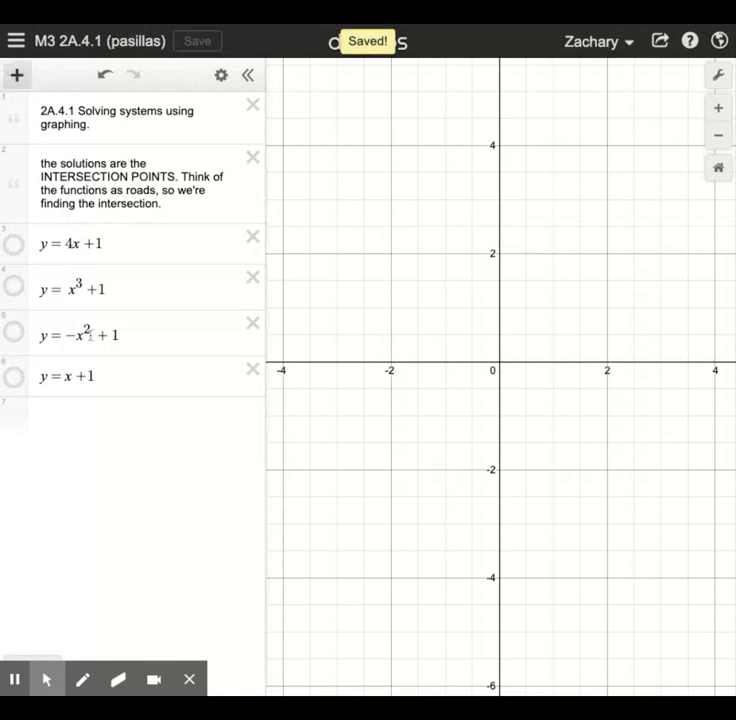
- Add the function y = −x + 7 below y = x + 1 and hide its graph
left_click(146, 382)
left_click(16, 78)
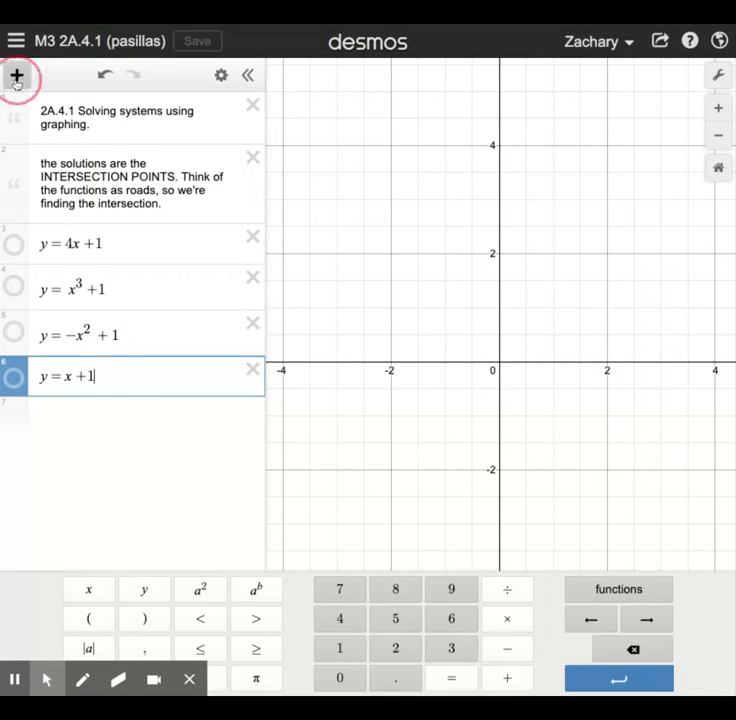
left_click(60, 124)
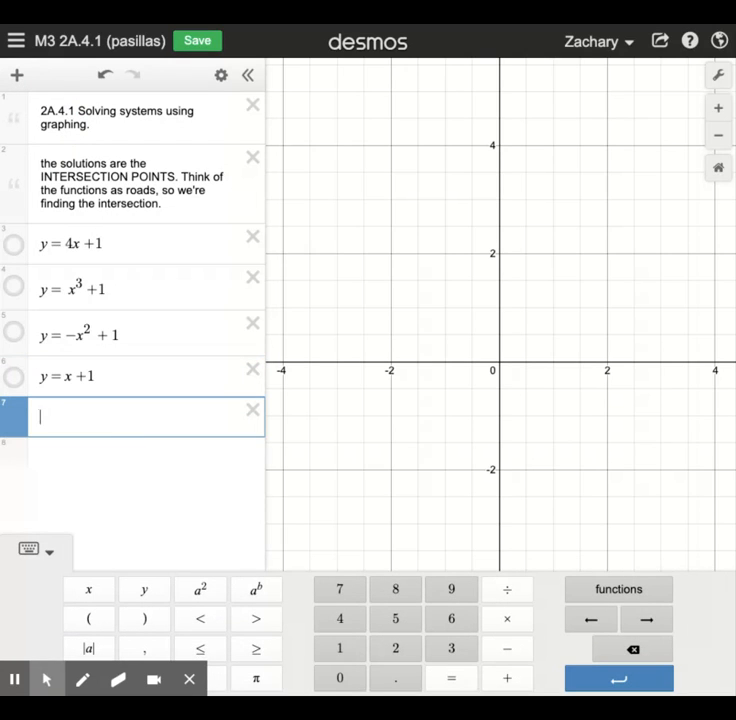
type("{")
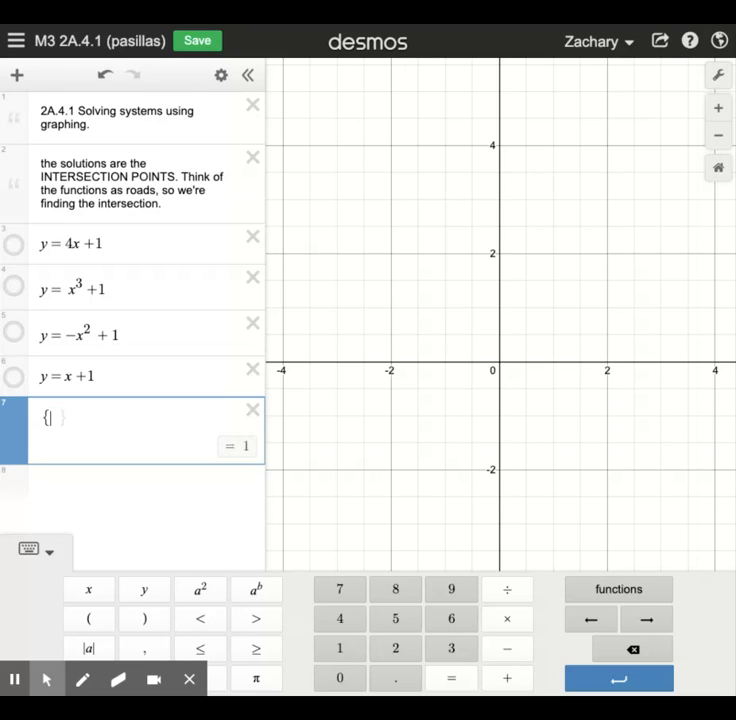
key("BackSpace")
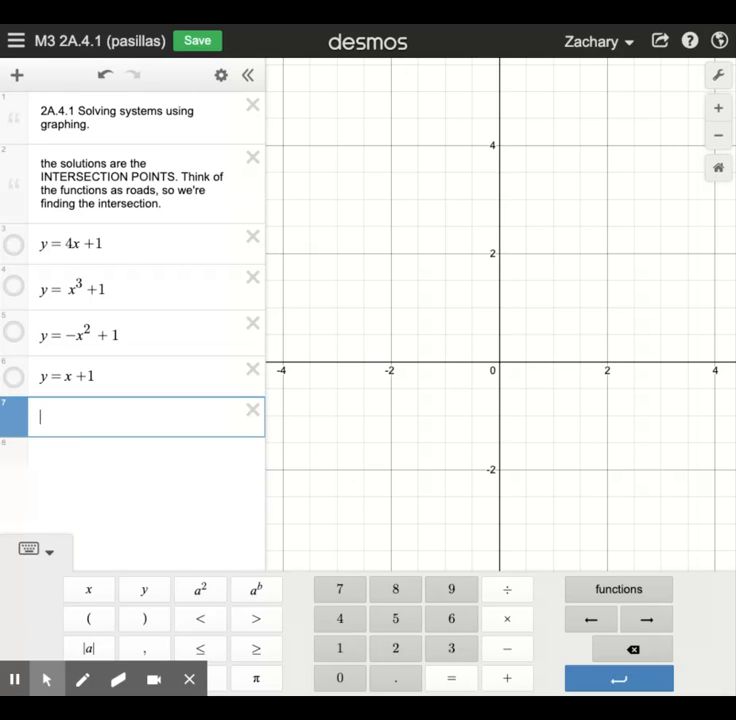
type("y=-x+7")
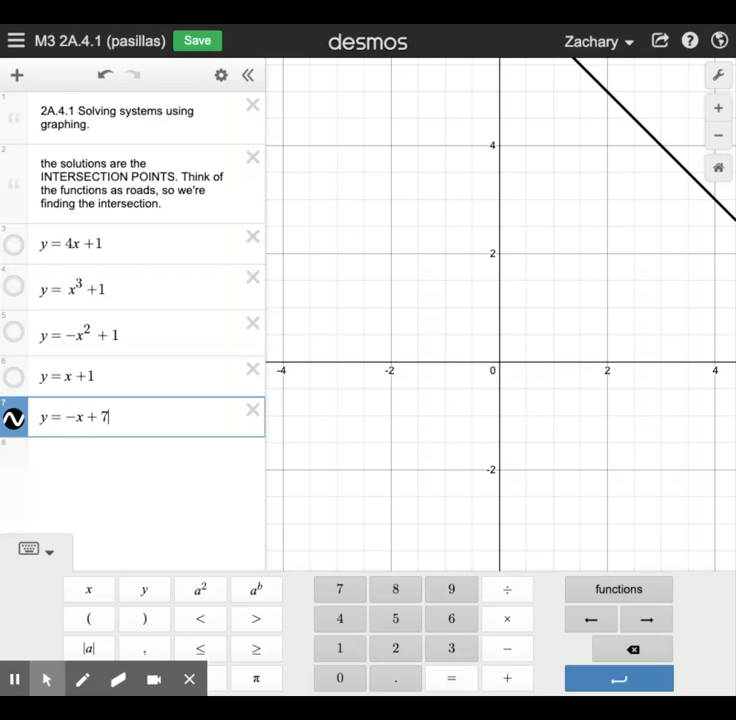
left_click(718, 170)
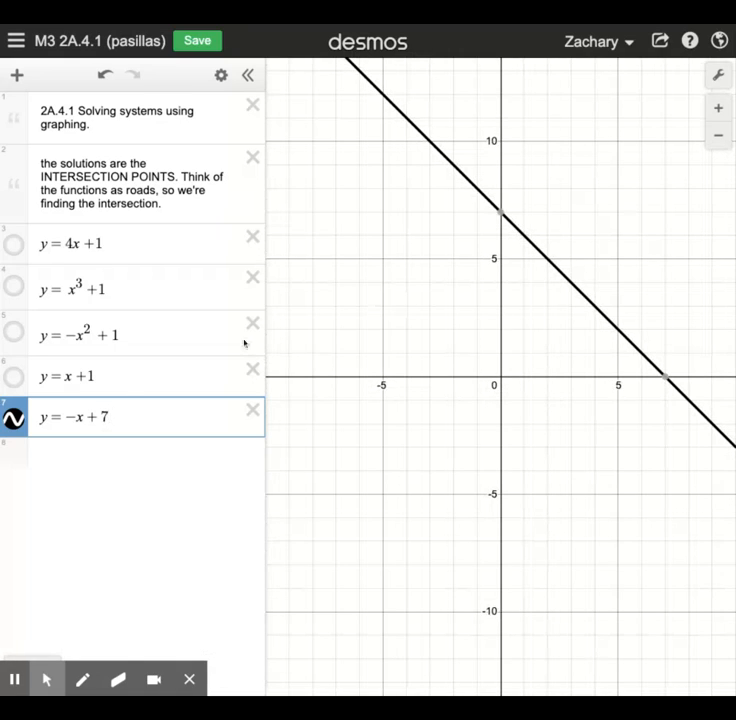
left_click(16, 419)
- Add an empty expression line below y = −x + 7
left_click(153, 424)
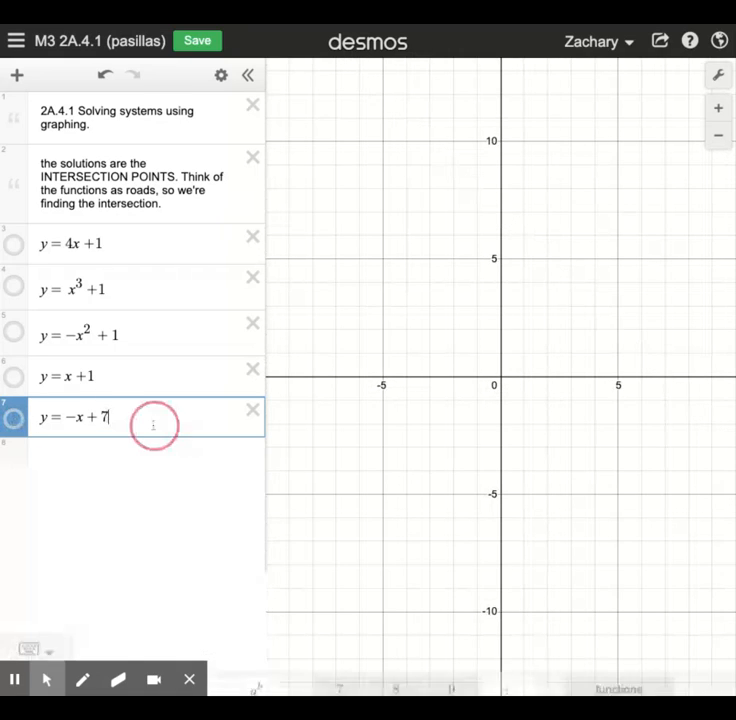
left_click(16, 74)
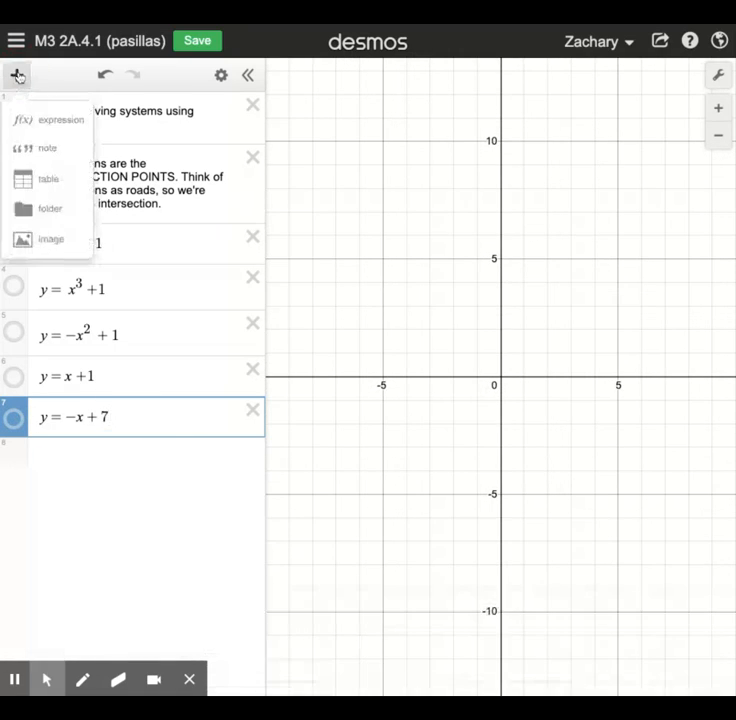
left_click(40, 119)
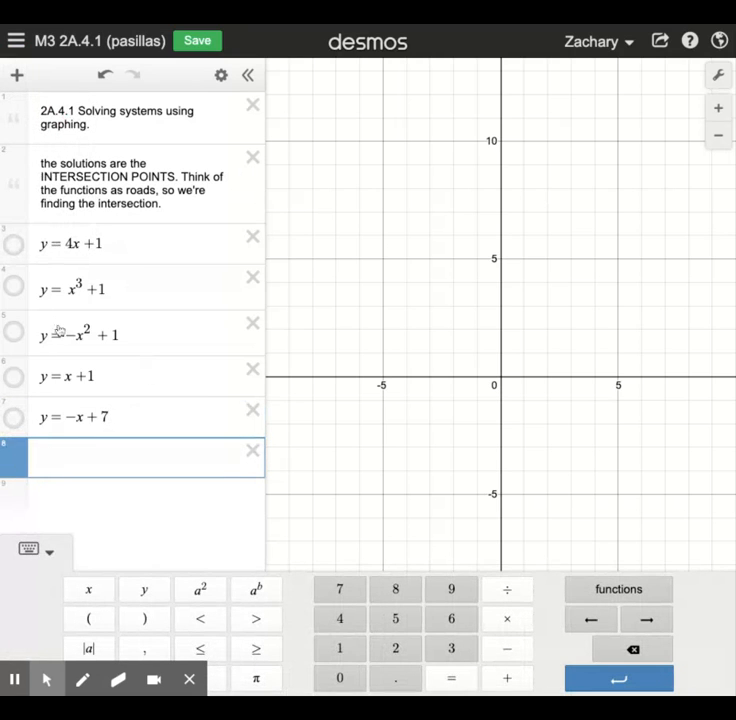
- Insert an expression line reading "Below is # 7 from WB 2A.4.1" between y = x + 1 and y = −x + 7
left_click(213, 392)
left_click(16, 75)
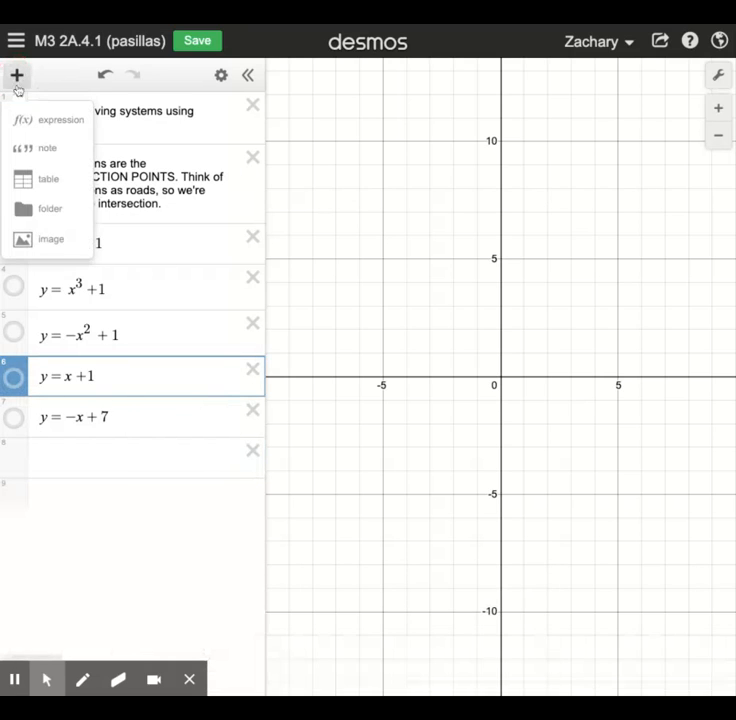
left_click(48, 120)
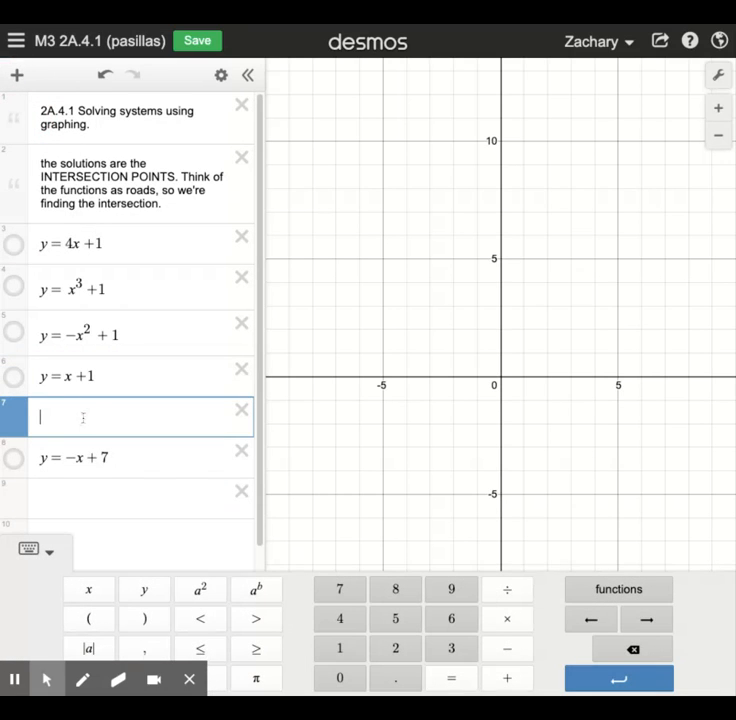
type("Below")
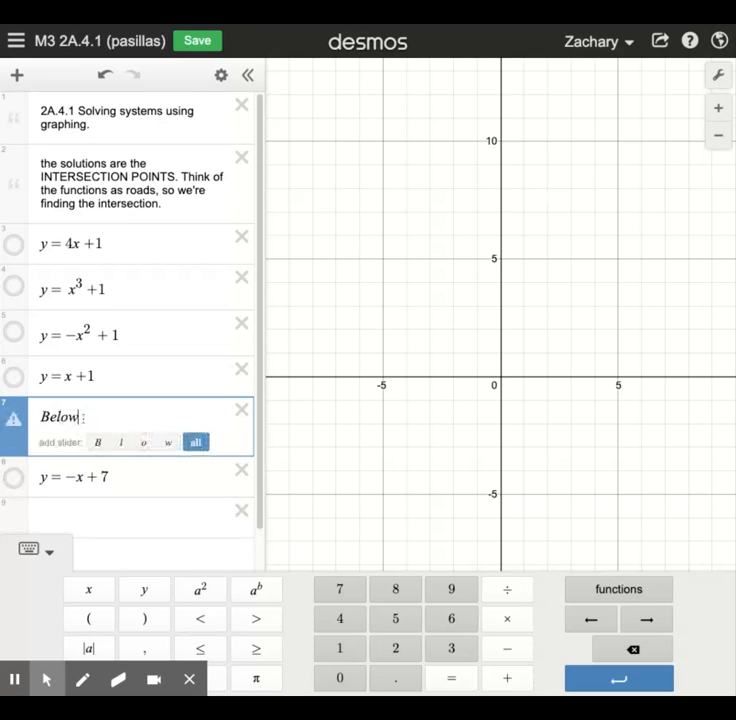
type(" is #")
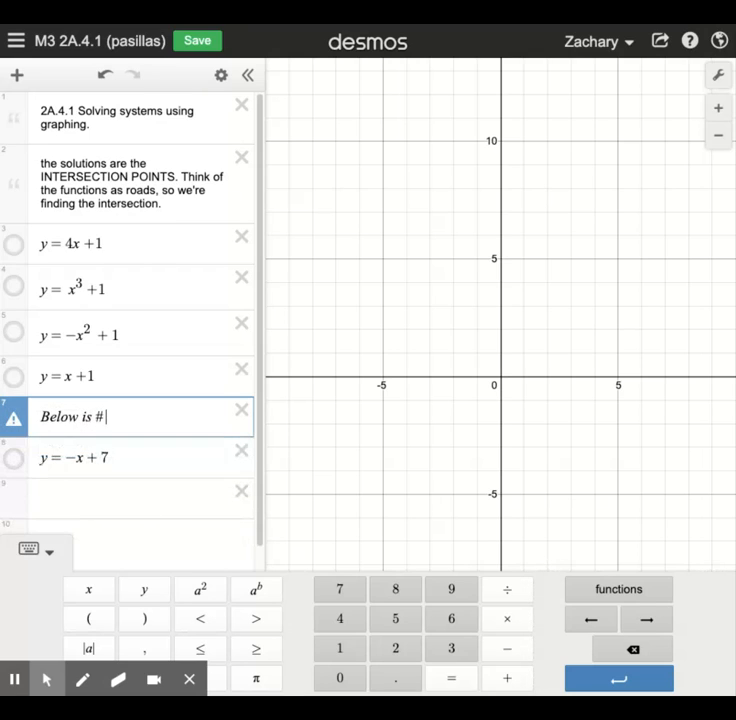
type(" 7 from WB 2")
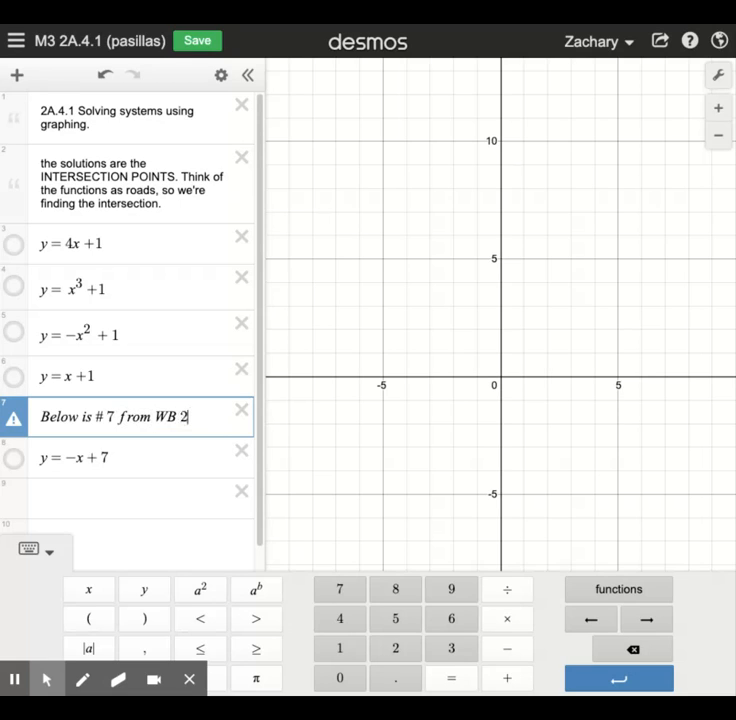
type("A.4.1")
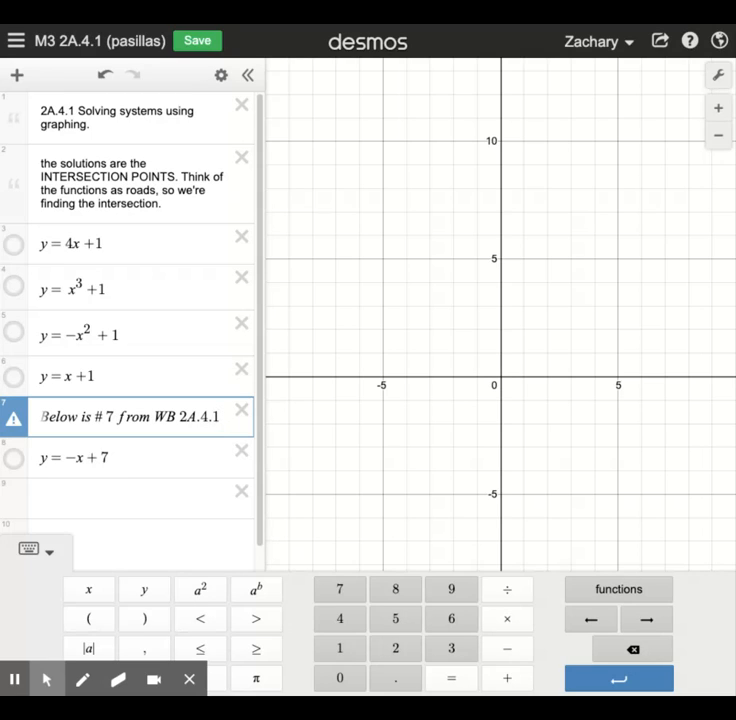
key("Return")
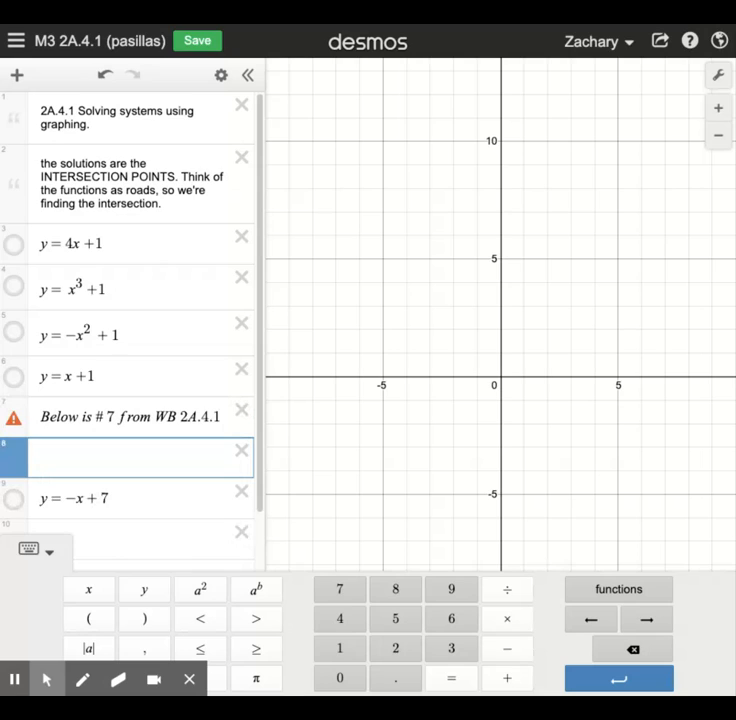
left_click(241, 454)
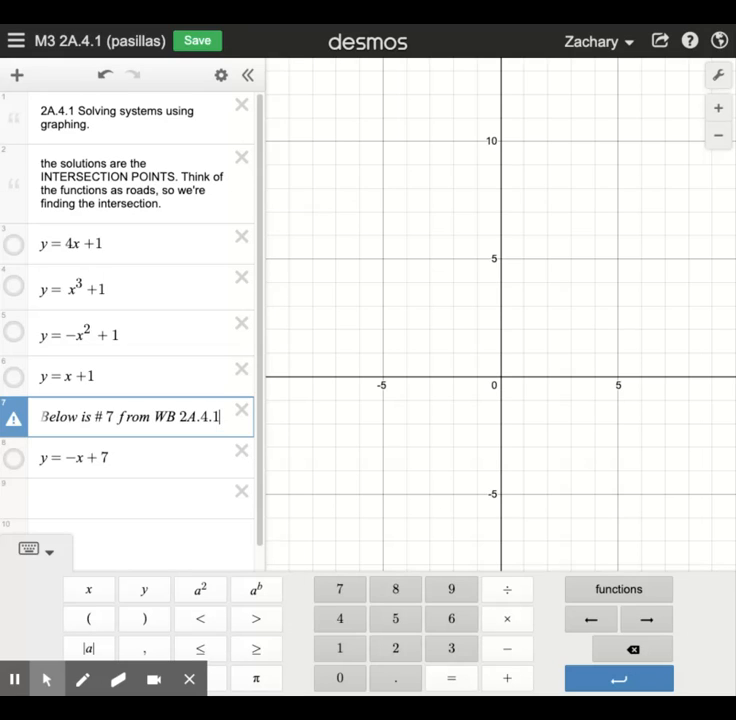
- Enter the function y = 2x³ − 2x² + 4x + 5 in the empty line below y = −x + 7
left_click(99, 494)
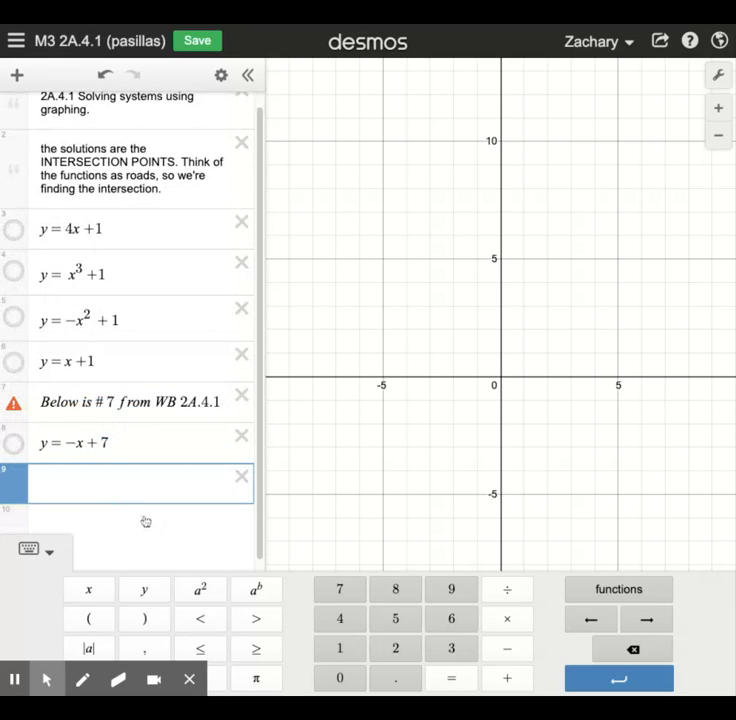
type("y=")
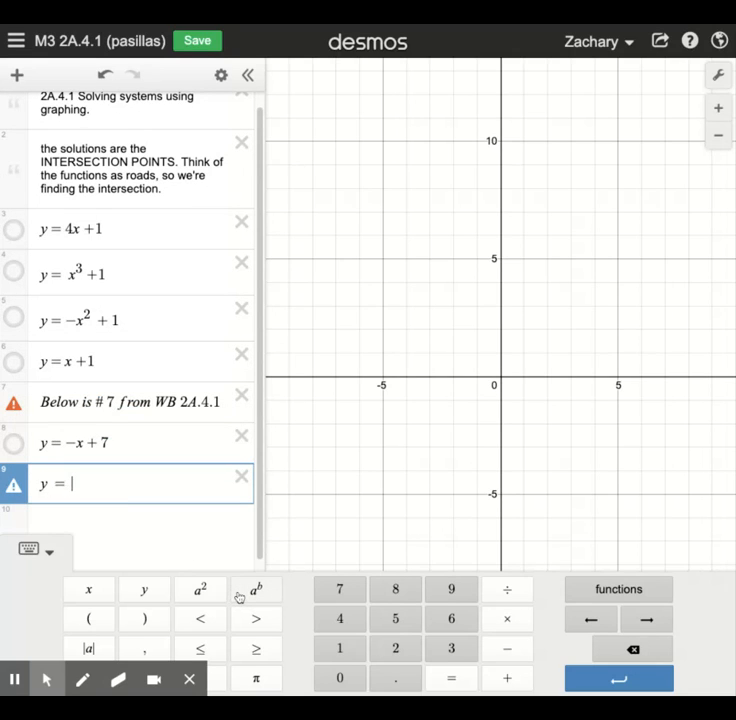
key("BackSpace")
type("= 2x")
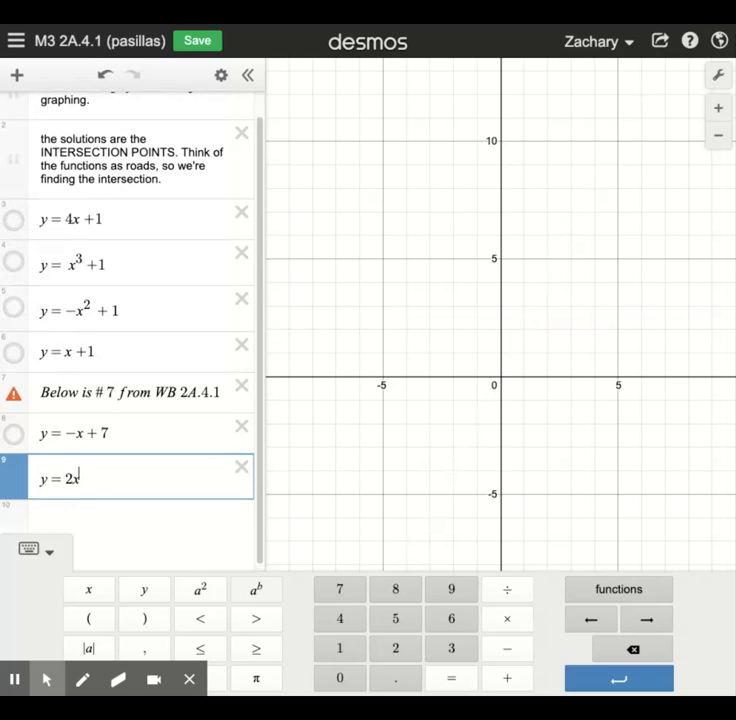
type("^3")
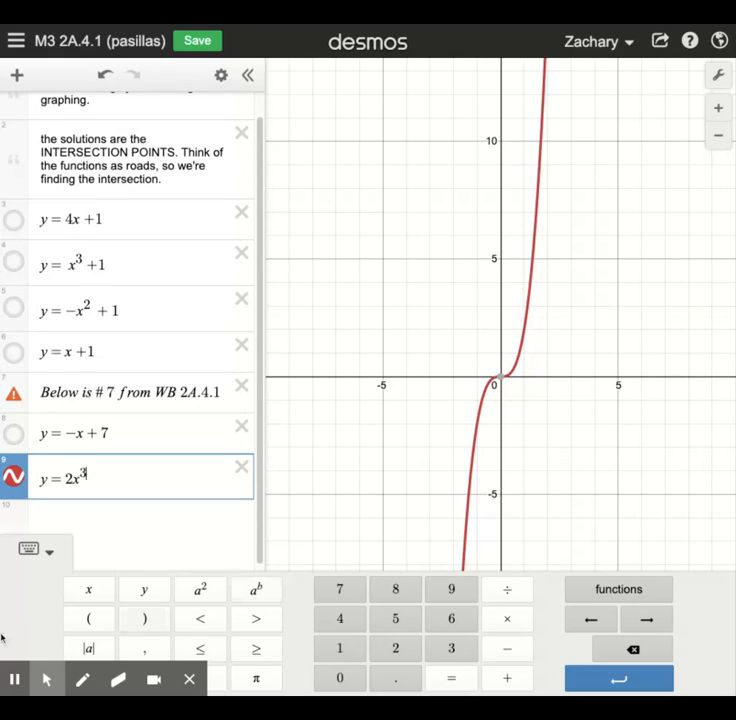
left_click(85, 473)
double_click(85, 473)
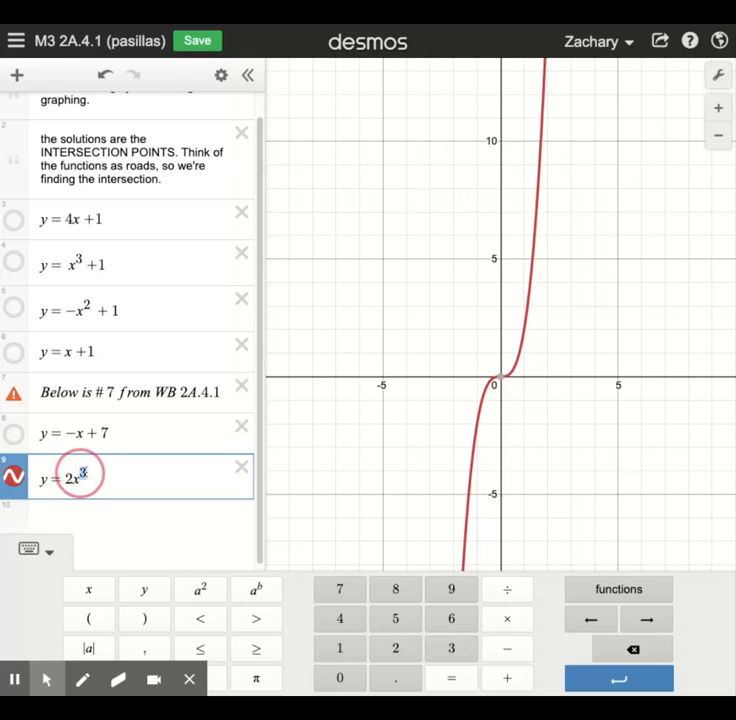
left_click(135, 475)
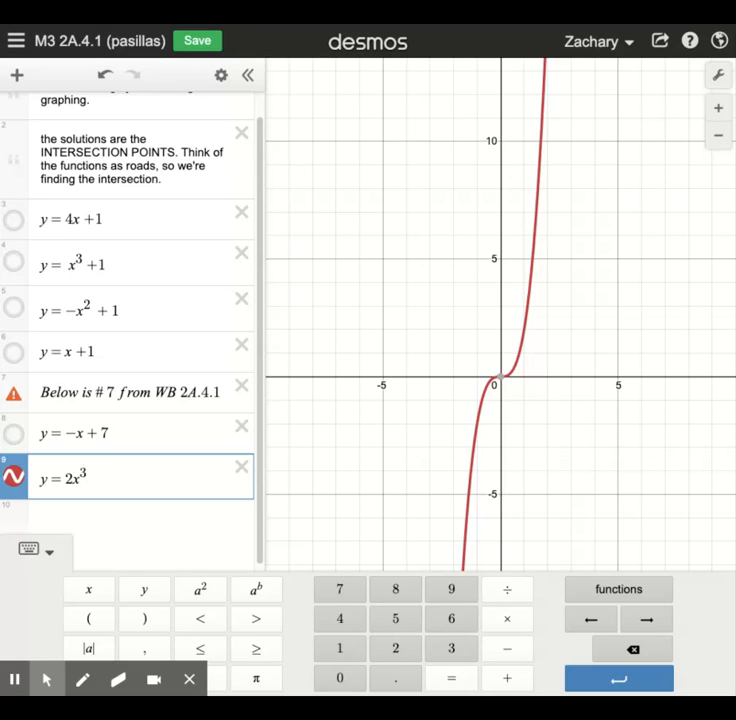
type("-2x")
type("^2")
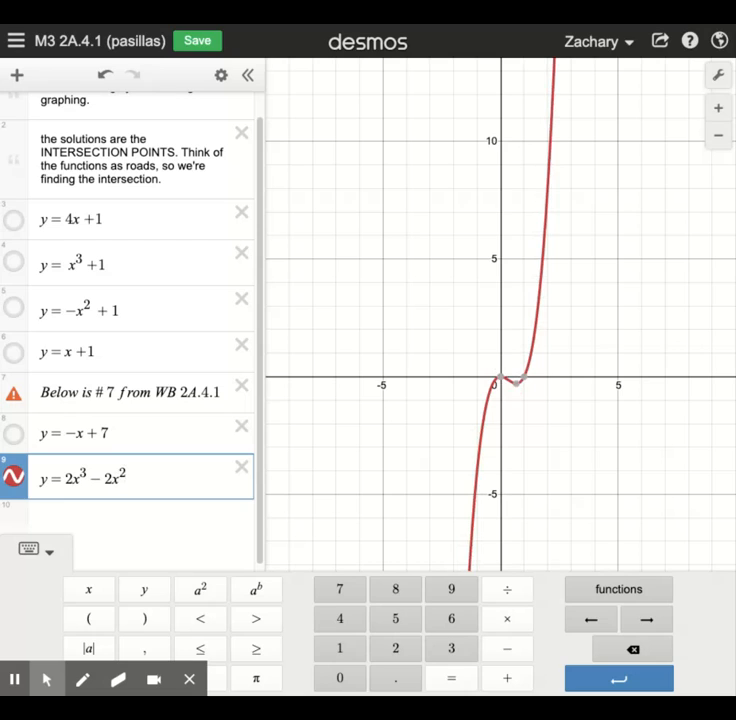
key("Right")
type("+4x +5")
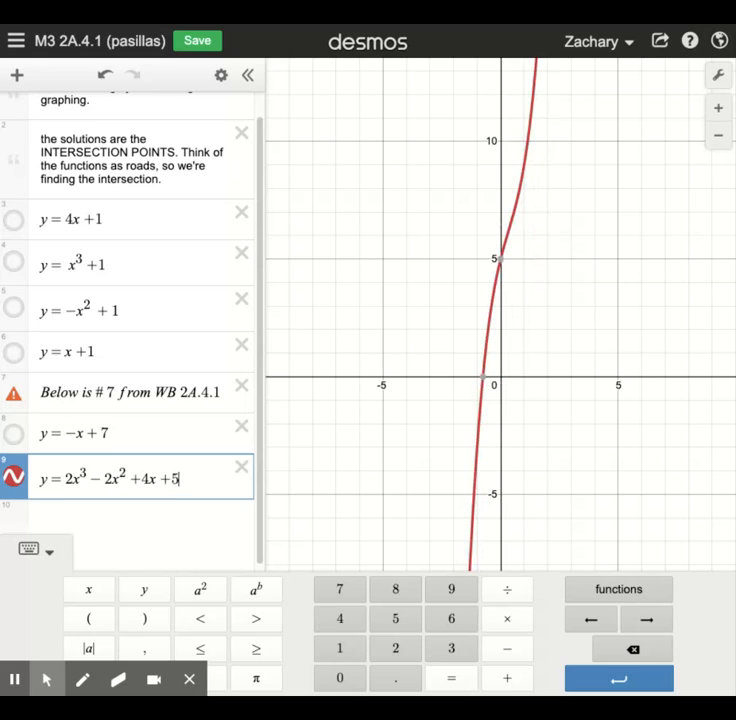
- Remove the + 5 constant from the cubic function y = 2x³ − 2x² + 4x + 5 and enter it again
key("BackSpace")
key("BackSpace")
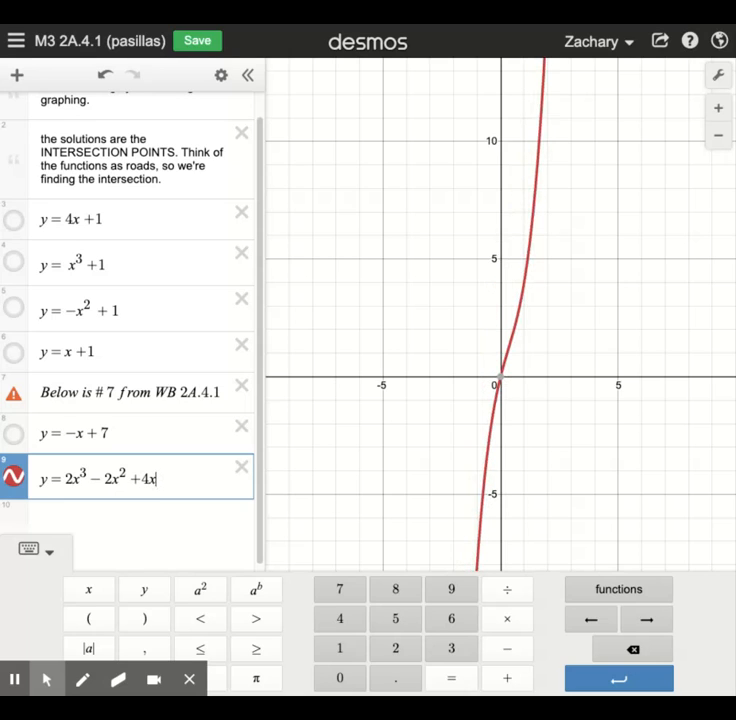
type("+5")
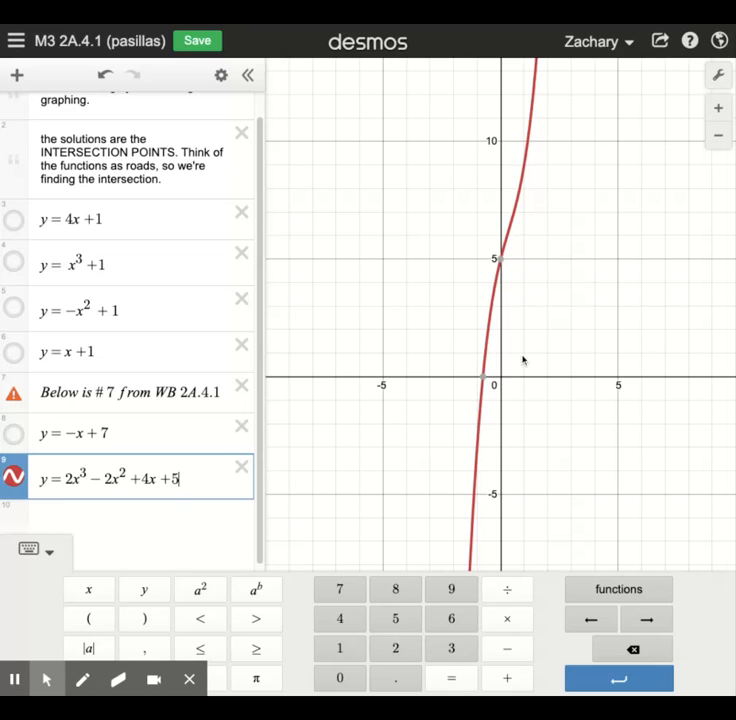
- Show the graph of y = −x + 7 together with the cubic function's curve
scroll(522, 358, "down", 5)
scroll(522, 358, "up", 5)
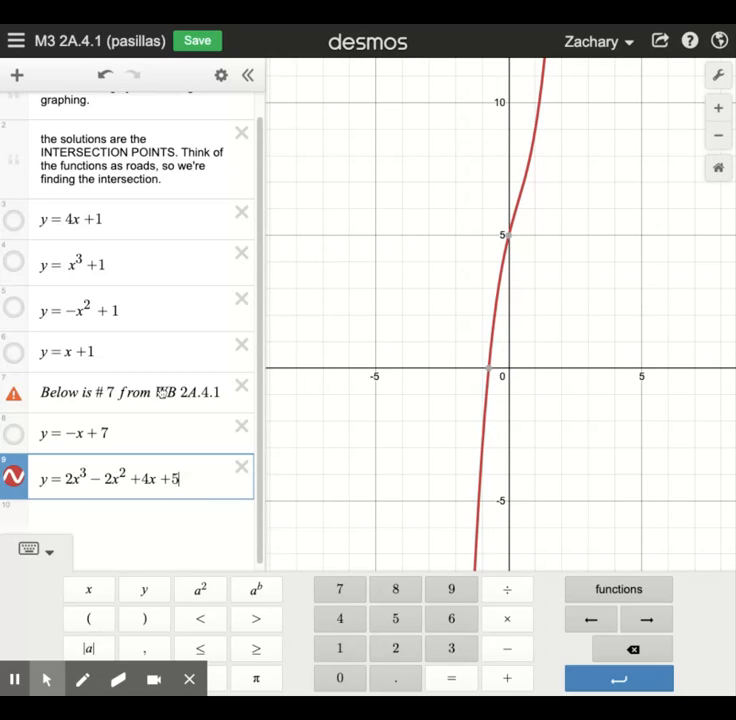
left_click(16, 439)
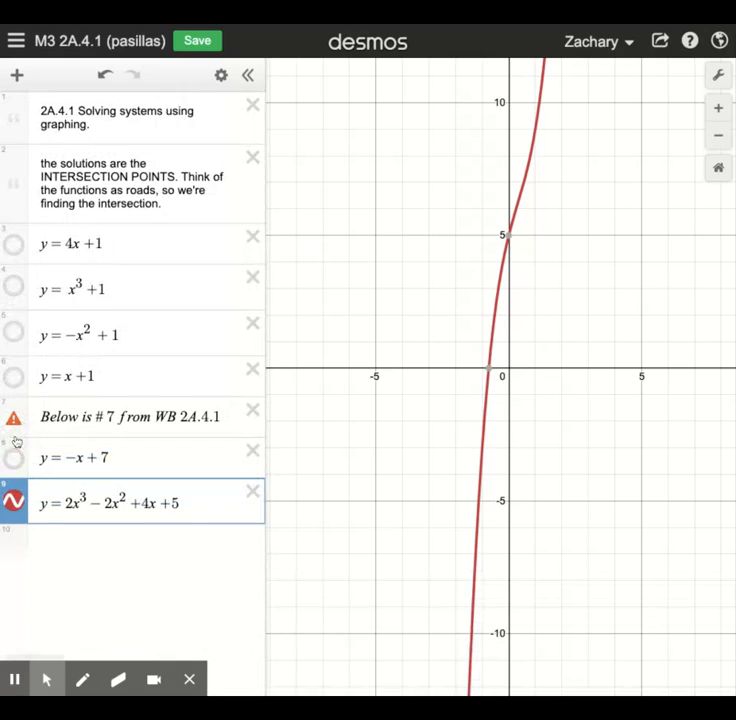
left_click(13, 460)
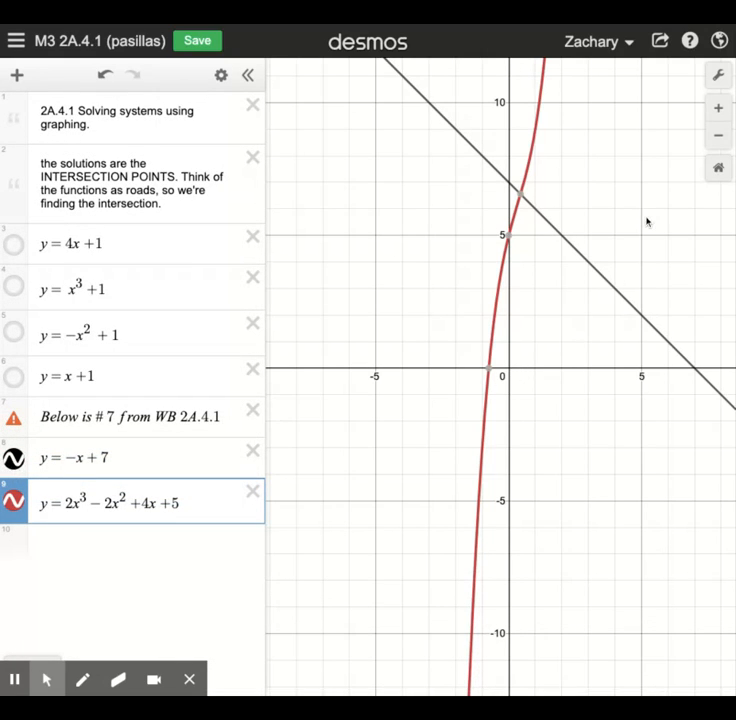
- Display the coordinates of the intersection point between y = −x + 7 and the cubic curve
left_click_drag(647, 222, 623, 257)
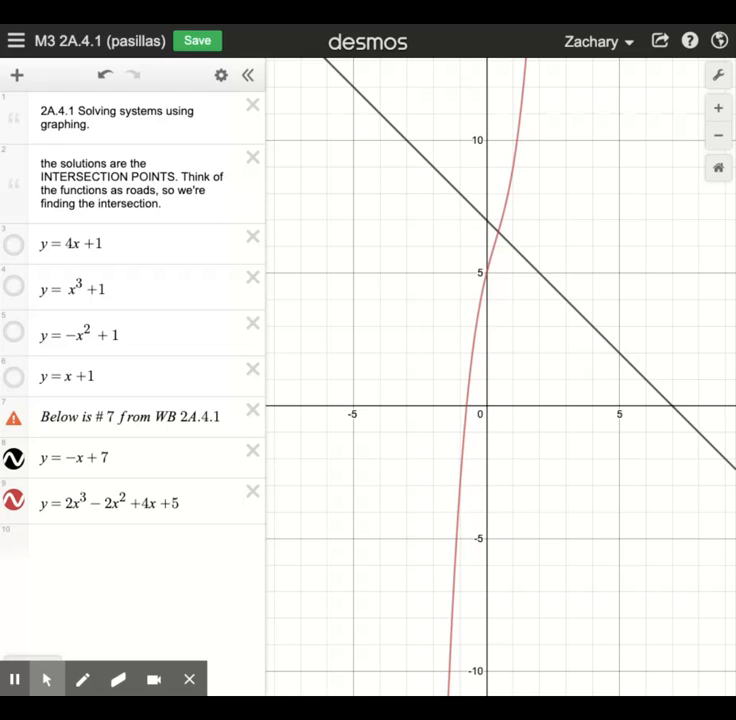
left_click(500, 234)
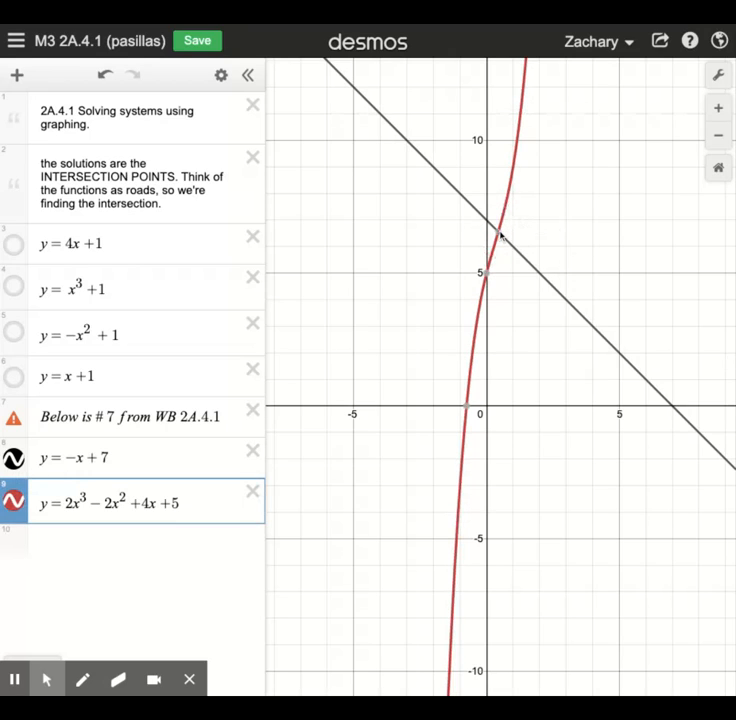
left_click(500, 234)
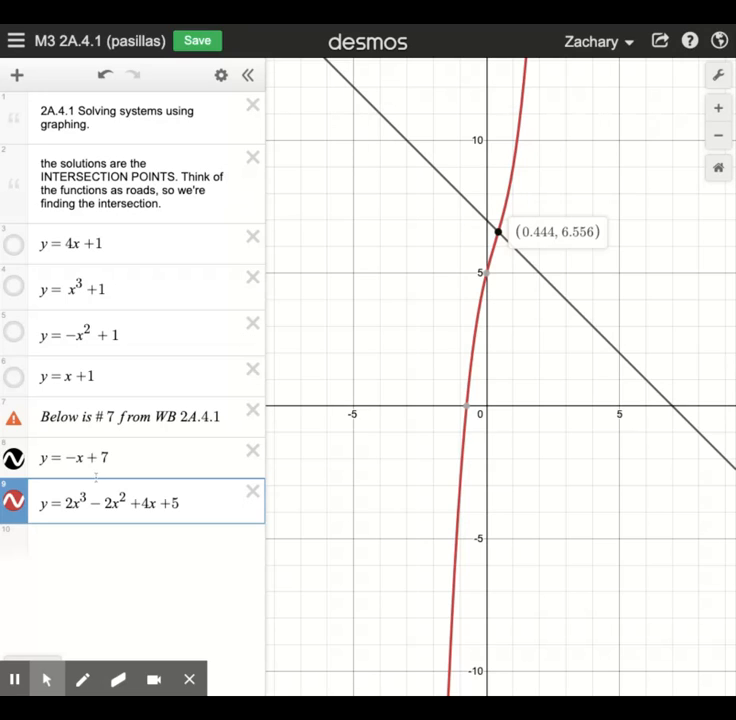
left_click(17, 75)
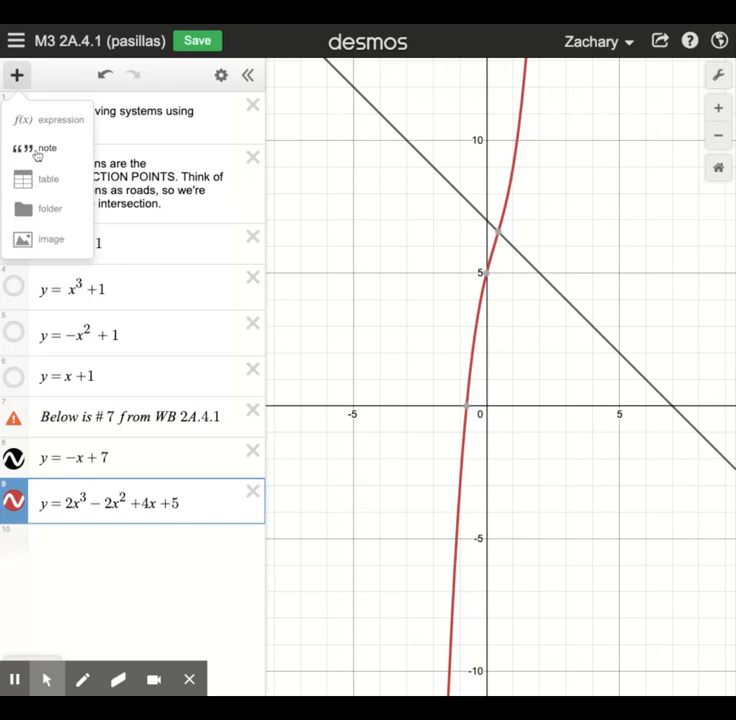
left_click(16, 75)
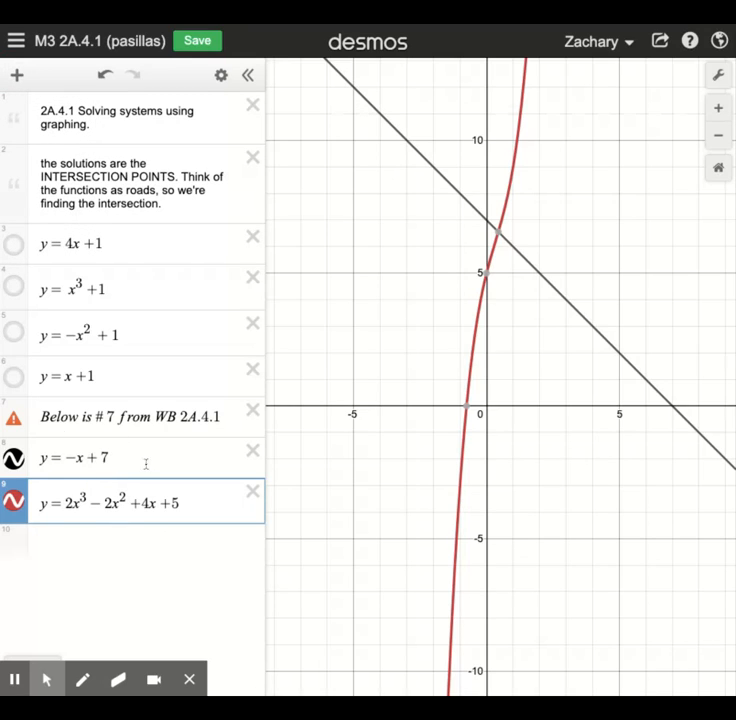
left_click(499, 233)
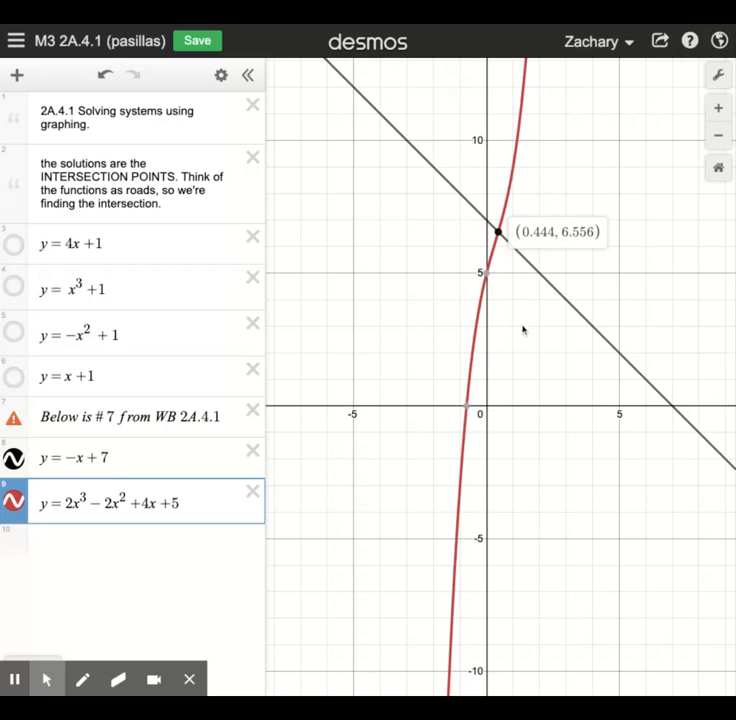